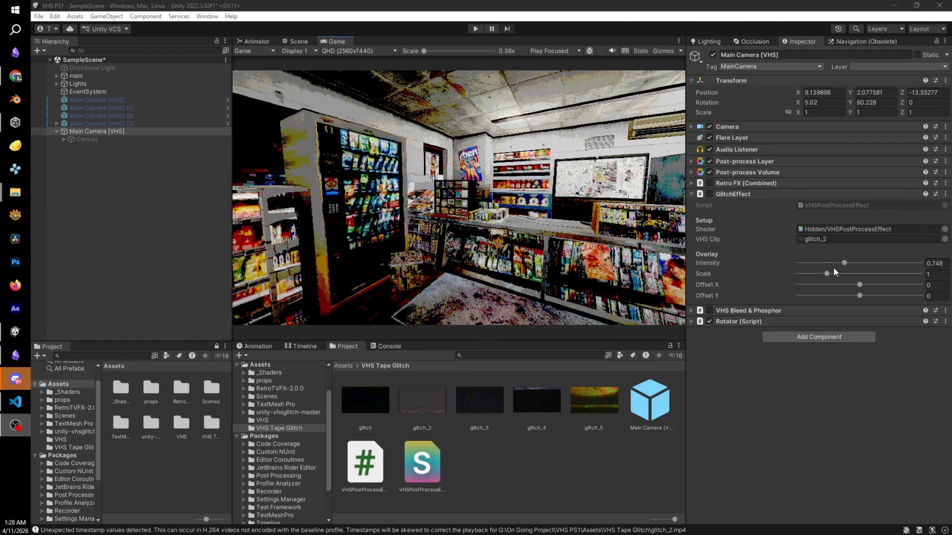
Step: Enable the GlitchEffect on the main camera and test its overlay, trying Offset X 0.033 and Scale 1.26 and 0.78
left_click(709, 194)
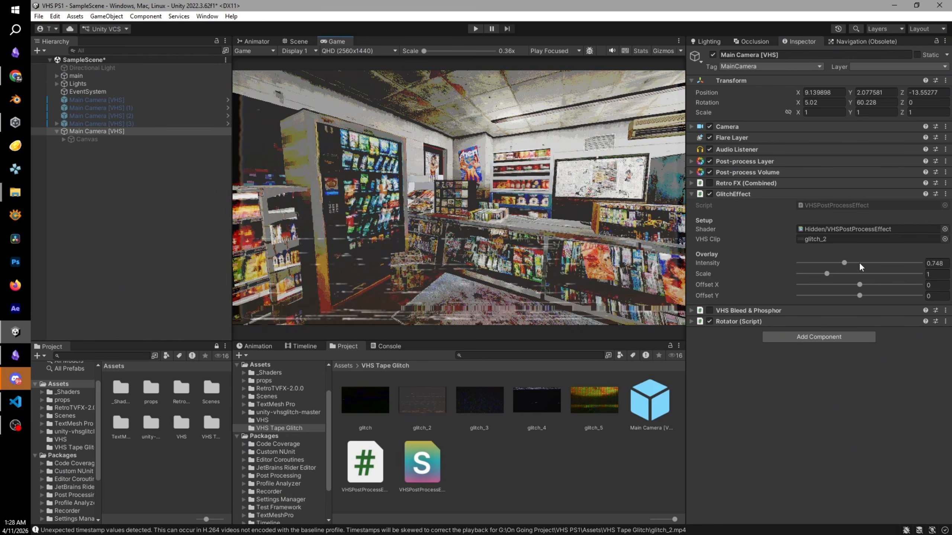
left_click_drag(827, 270, 812, 262)
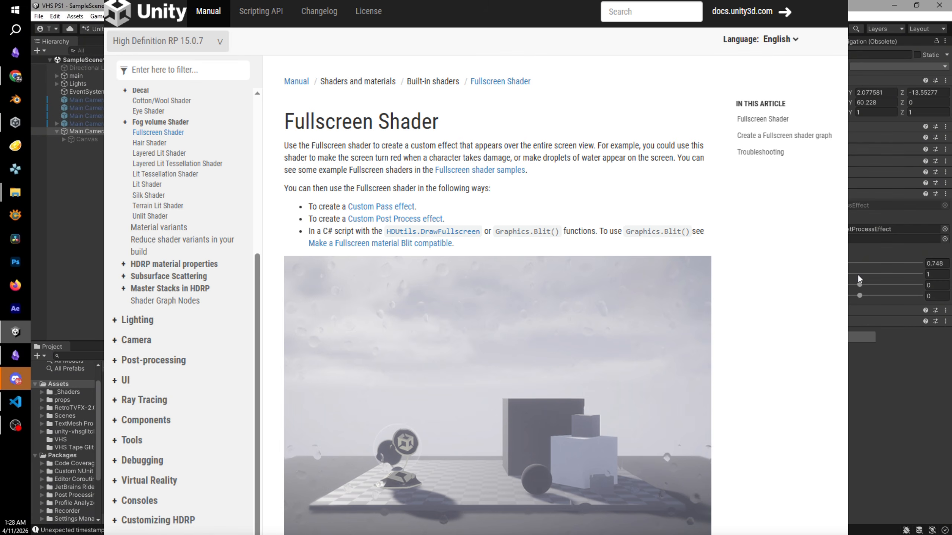
left_click_drag(861, 287, 862, 291)
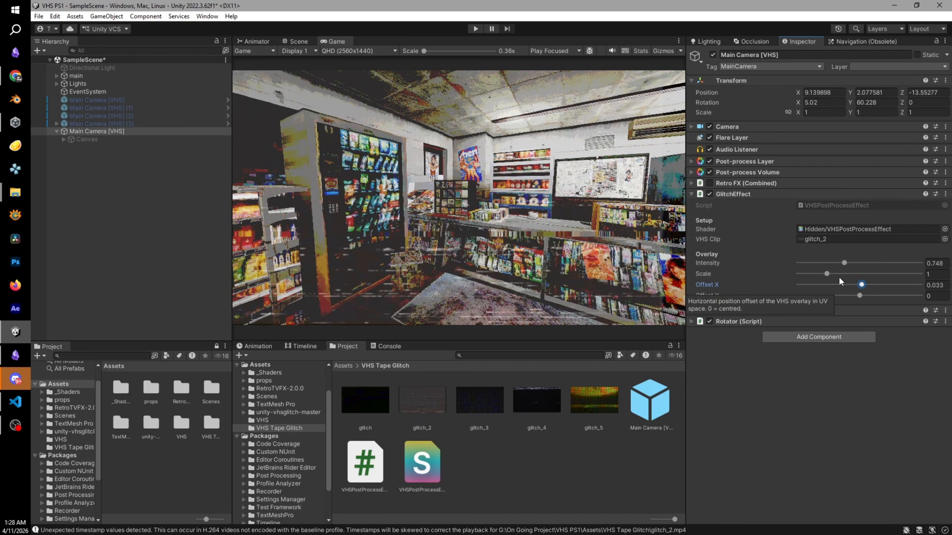
left_click(834, 274)
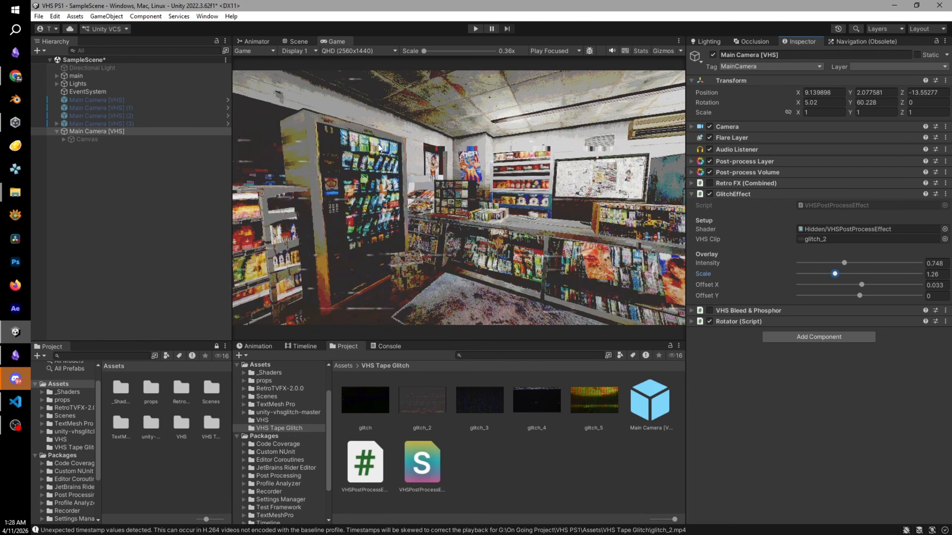
left_click_drag(845, 262, 813, 265)
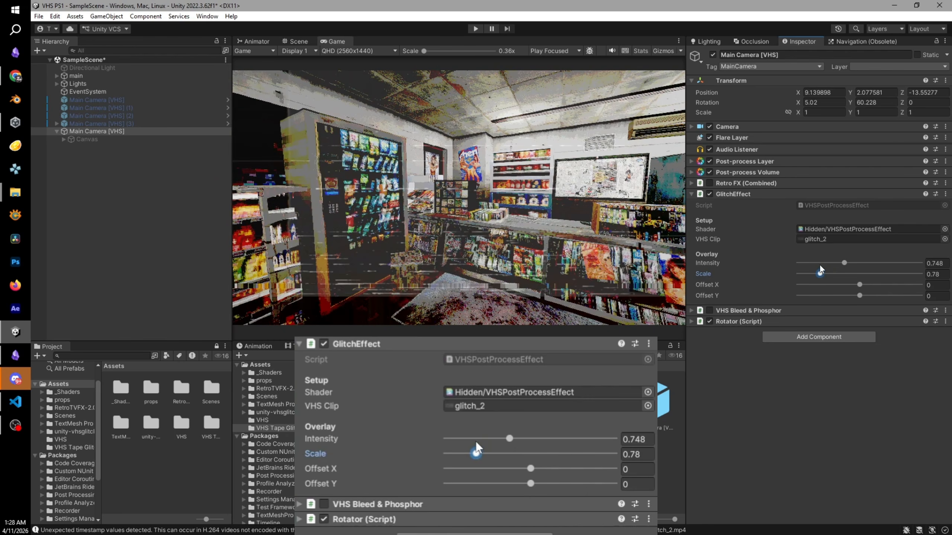
mouse_move(824, 274)
left_mouse_down()
mouse_move(861, 285)
mouse_move(835, 274)
left_mouse_up()
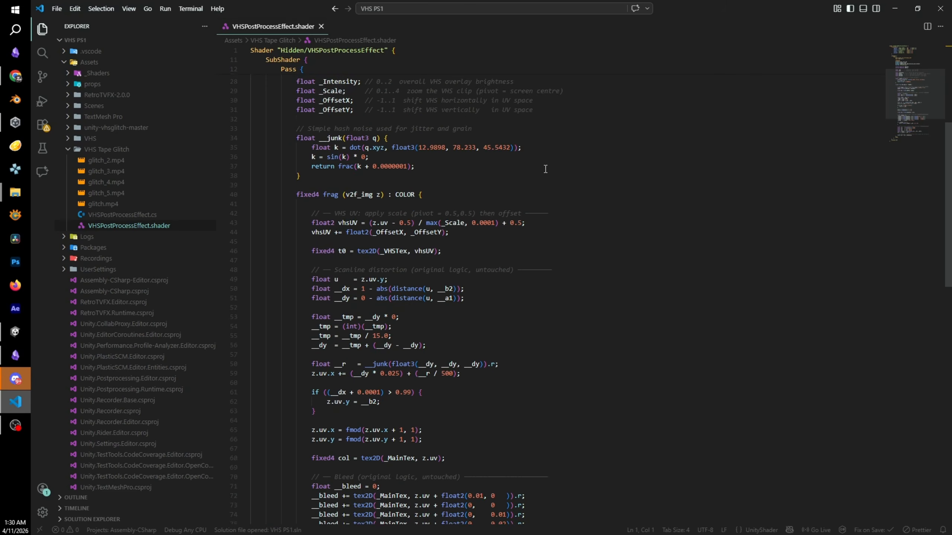
Step: In Visual Studio Code, read through the fragment function of VHSPostProcessEffect.shader, from UV scaling and scanline distortion to the final composite
scroll(545, 168, "down", 8)
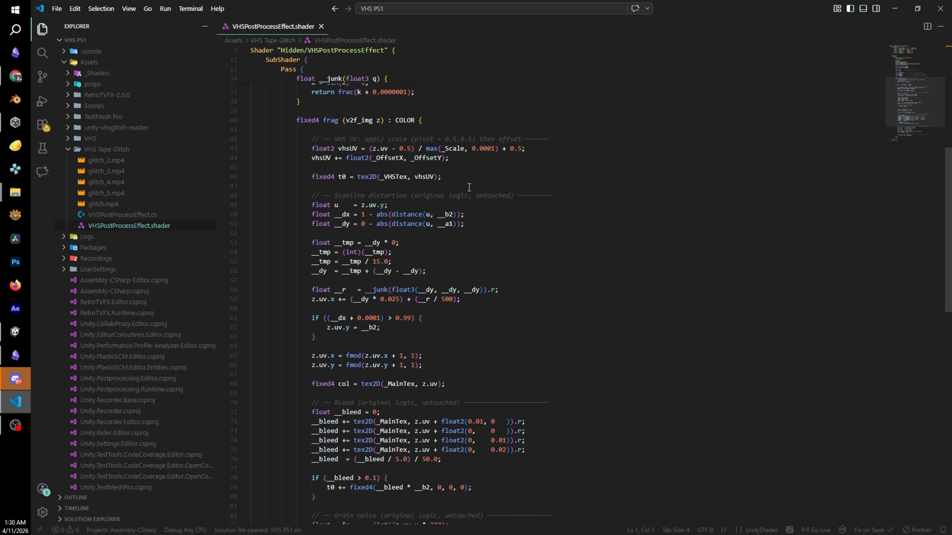
scroll(477, 186, "down", 2)
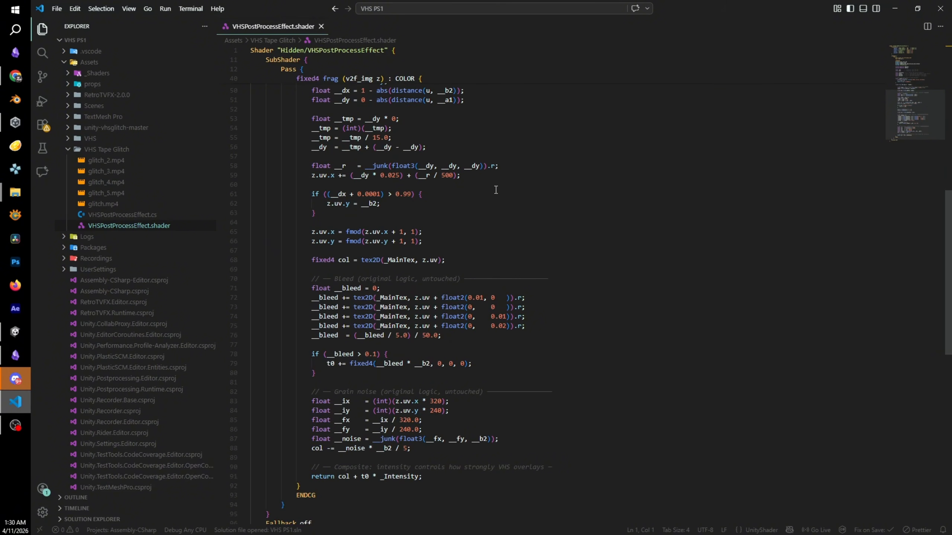
scroll(509, 210, "up", 13)
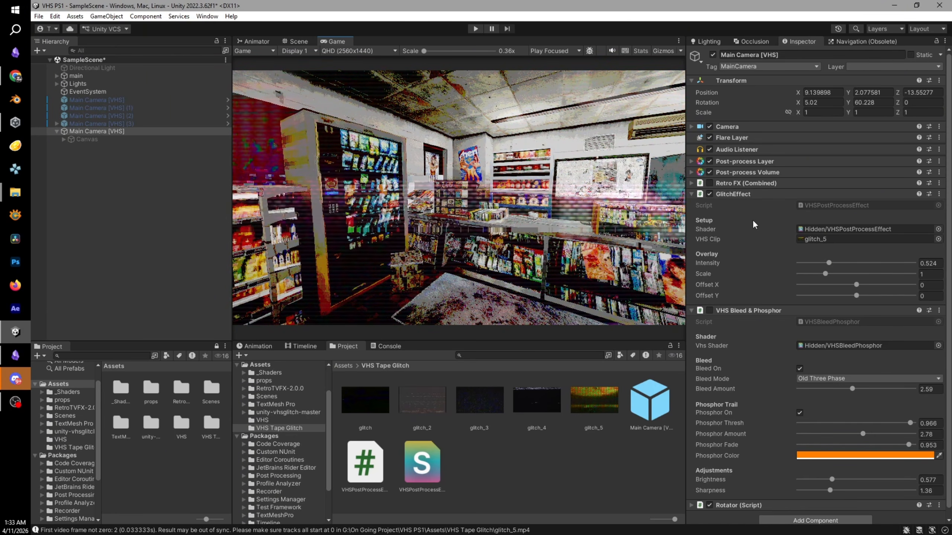
Step: In Unity, enable the VHS Bleed & Phosphor effect on the main camera and inspect the image in a maximized Game view
left_click(733, 192)
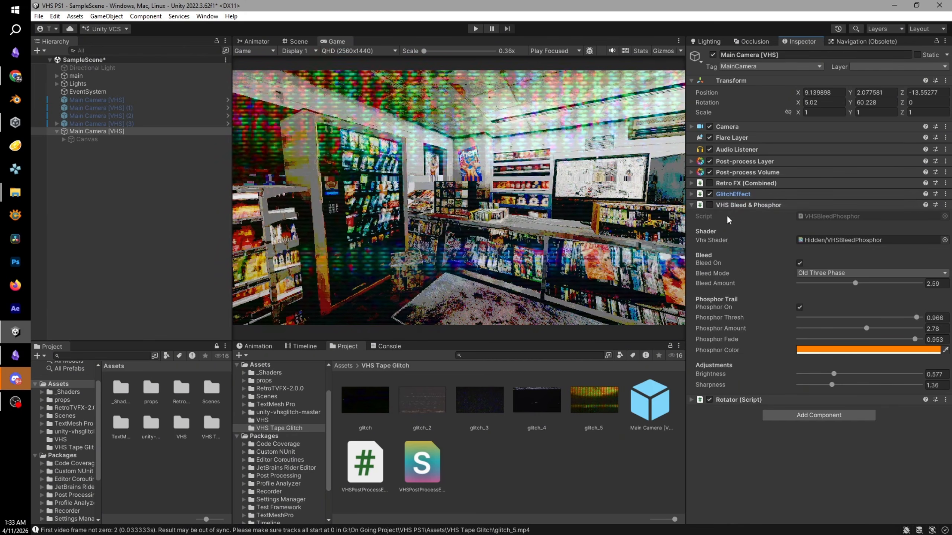
left_click(708, 205)
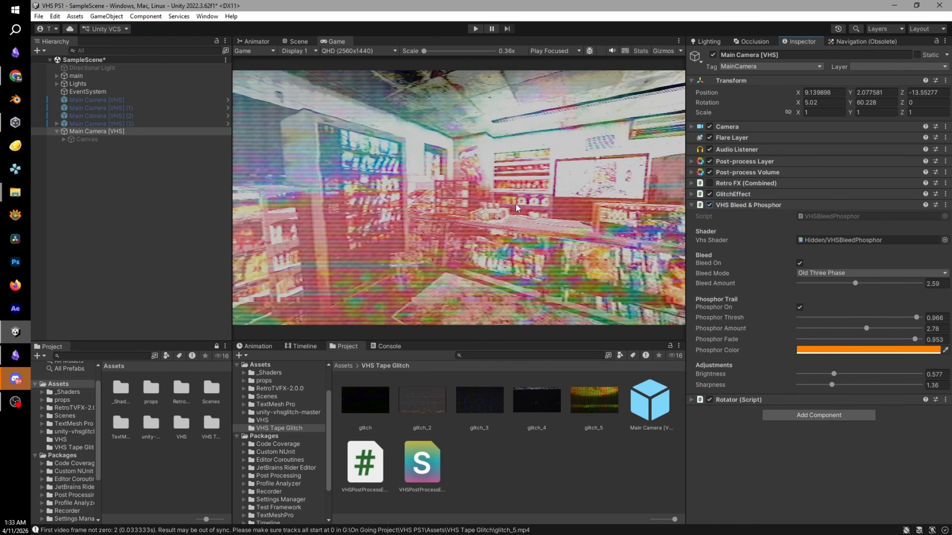
key("shift+space")
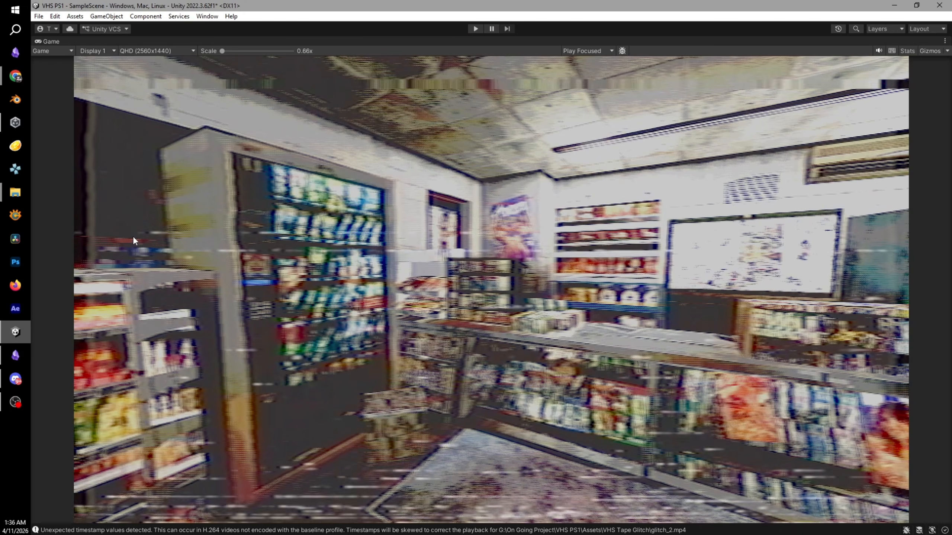
key("shift+space")
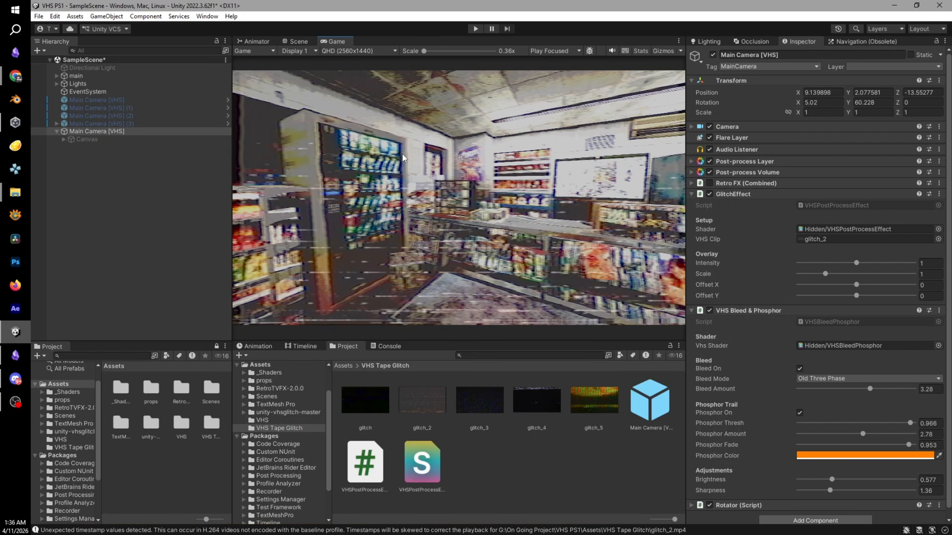
key("shift+space")
key("shift+space")
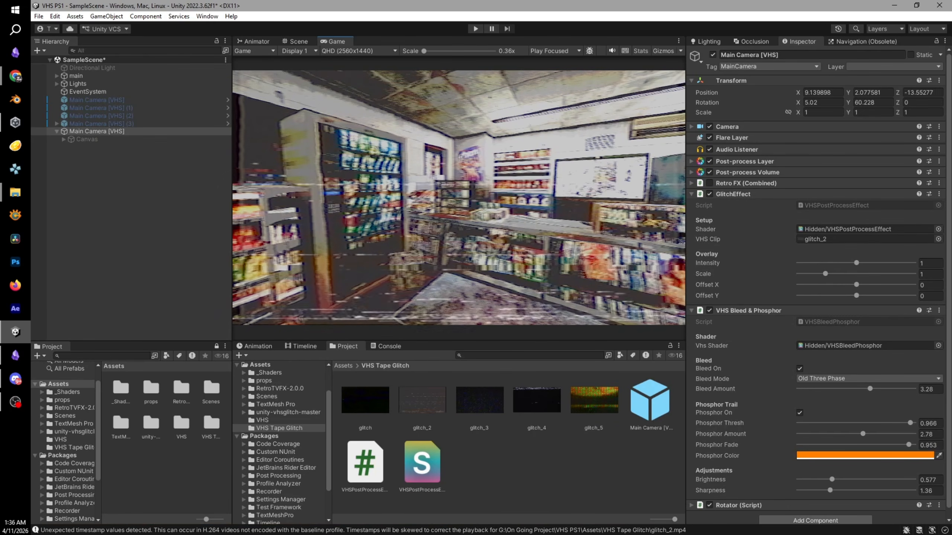
key("alt+Tab")
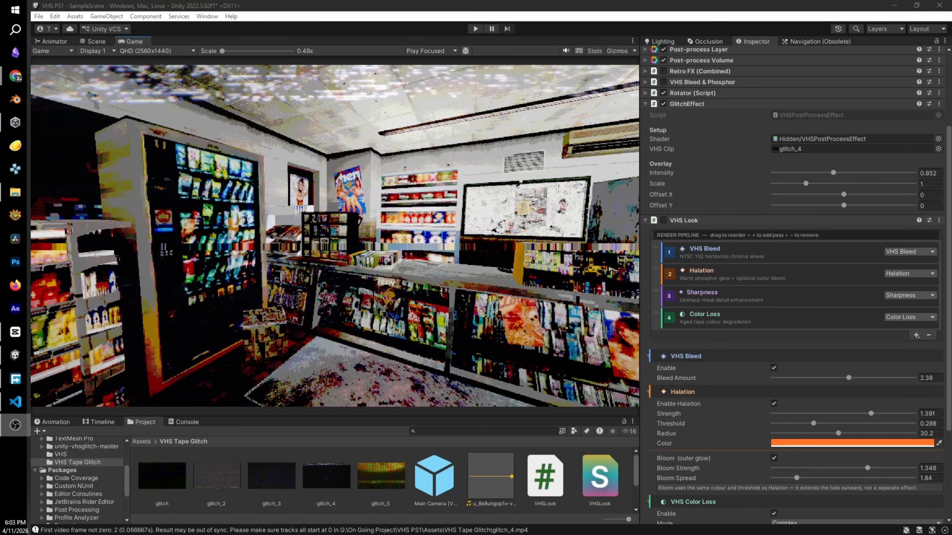
Step: Assign the glitch_5 video as the GlitchEffect's VHS Clip and toggle the effect to reload it
left_click(490, 154)
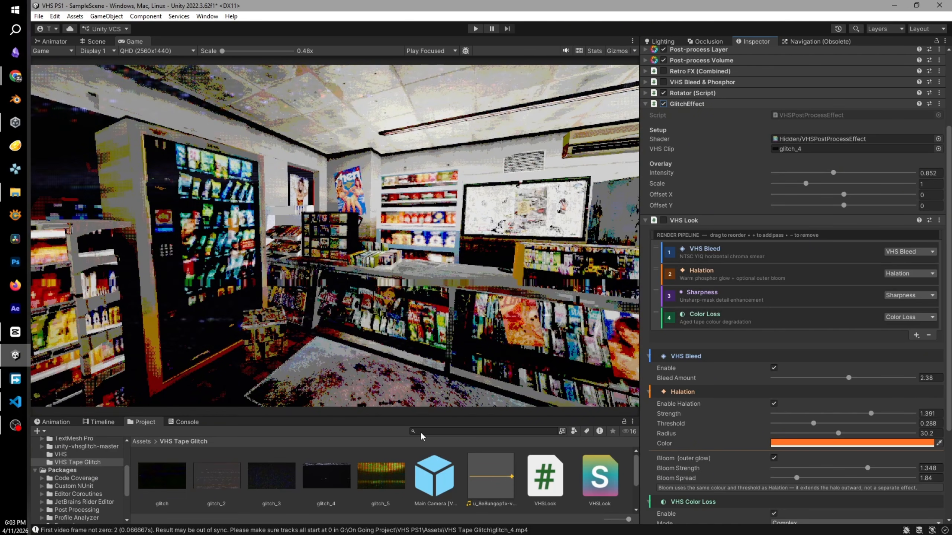
left_click_drag(378, 480, 738, 262)
left_click_drag(806, 139, 796, 148)
left_click(663, 105)
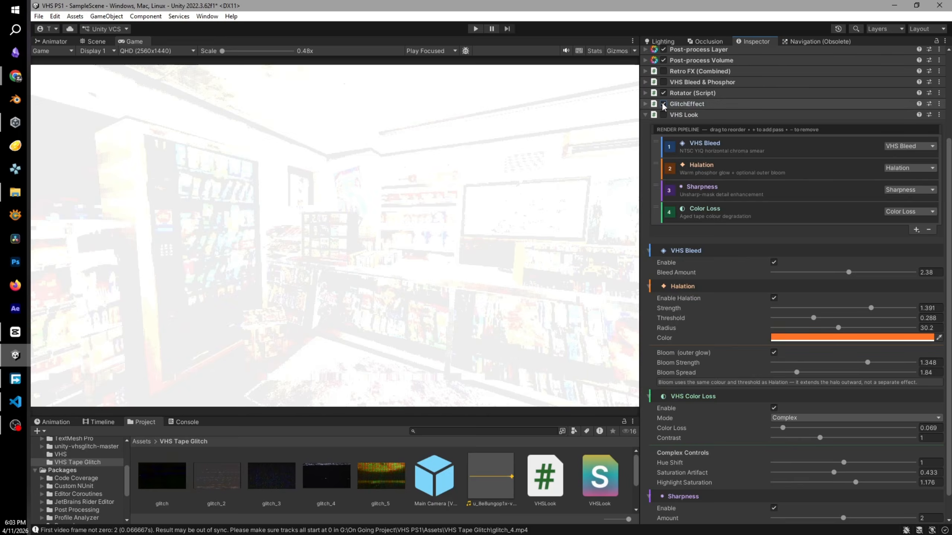
left_click(691, 104)
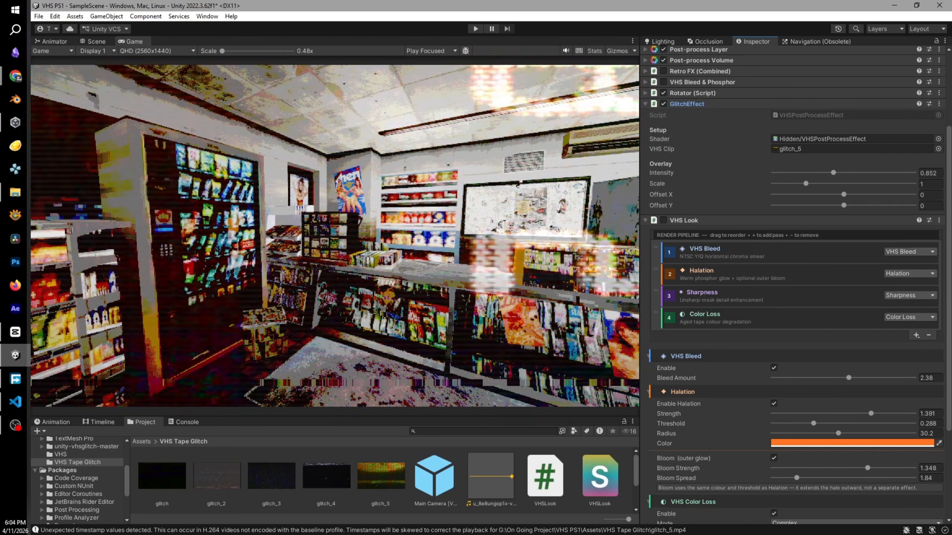
Step: Try glitch_3 as the GlitchEffect's VHS Clip, toggle the effect to reload it, and replace the clip with glitch_4
left_click_drag(276, 481, 783, 151)
left_click(663, 104)
left_click(663, 104)
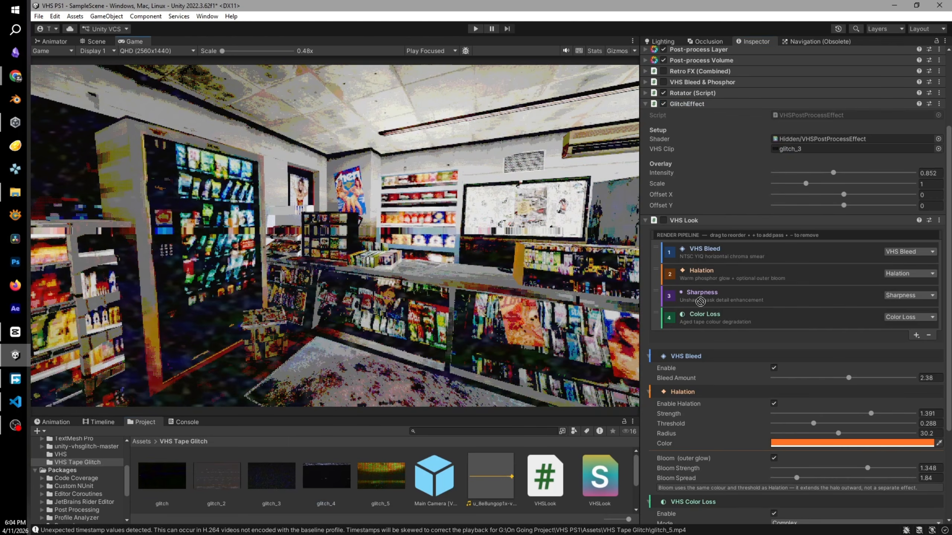
left_click_drag(803, 154, 805, 151)
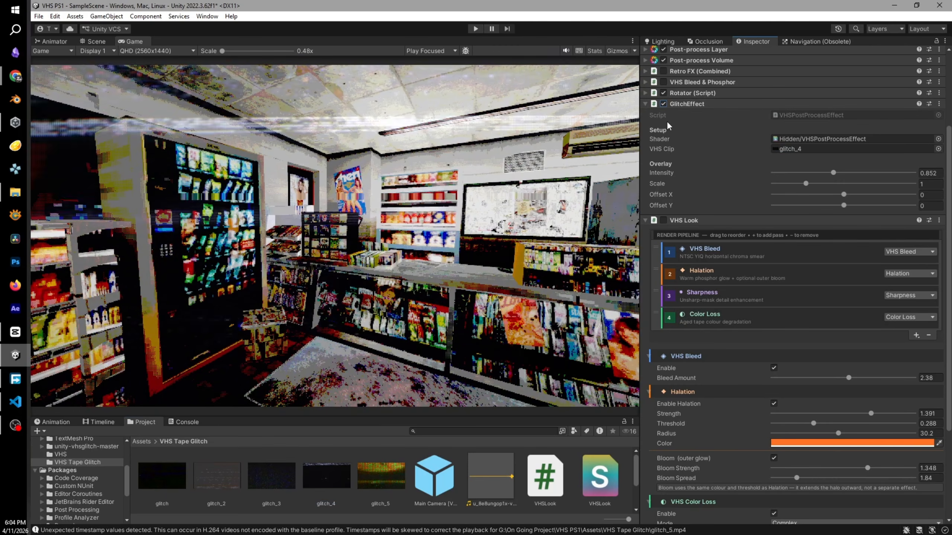
Step: Look over the VHS Look component's bleed, halation, color loss and sharpness settings
scroll(713, 188, "down", 3)
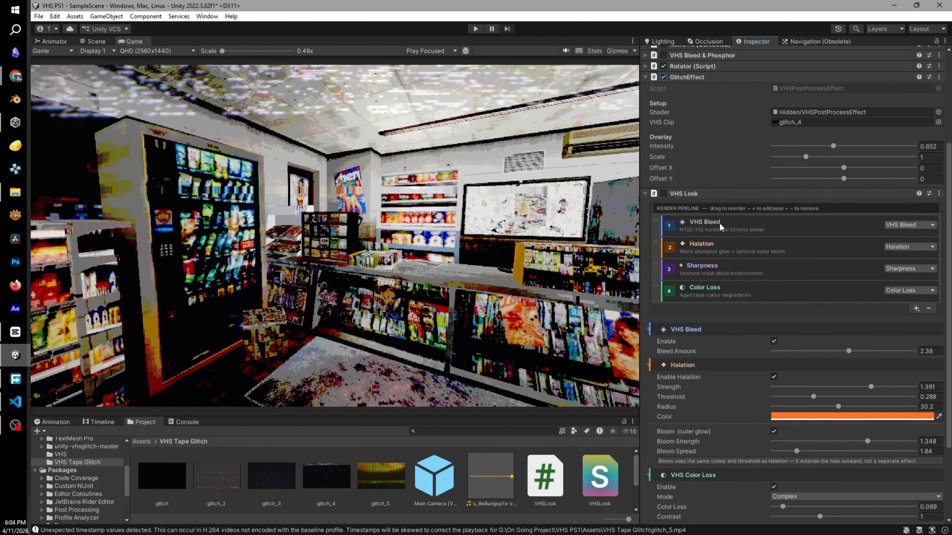
scroll(710, 148, "down", 1)
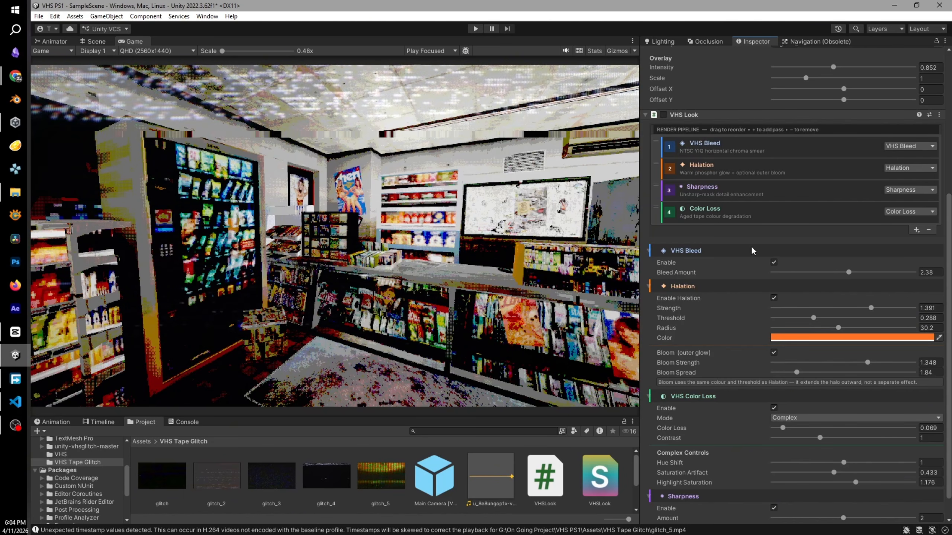
scroll(751, 245, "down", 1)
scroll(746, 266, "up", 1)
scroll(737, 272, "down", 1)
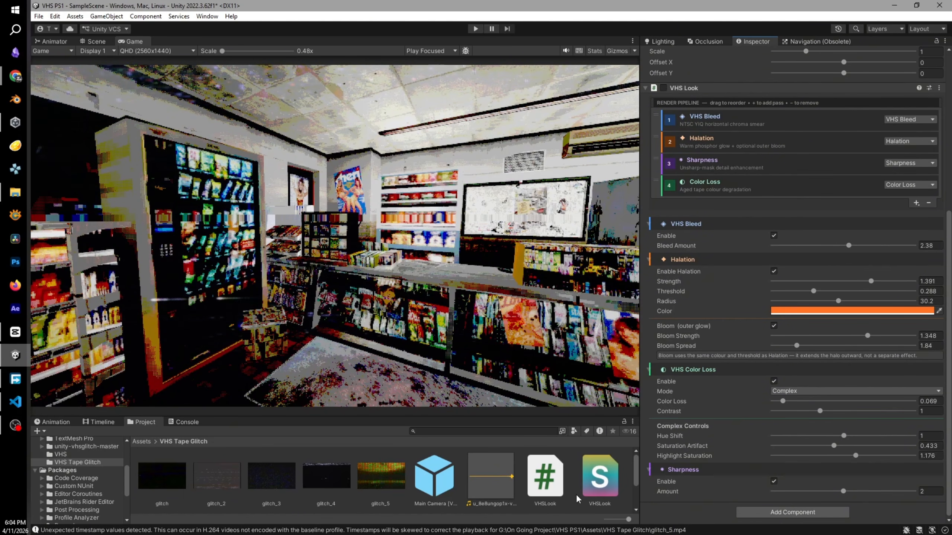
scroll(719, 247, "up", 4)
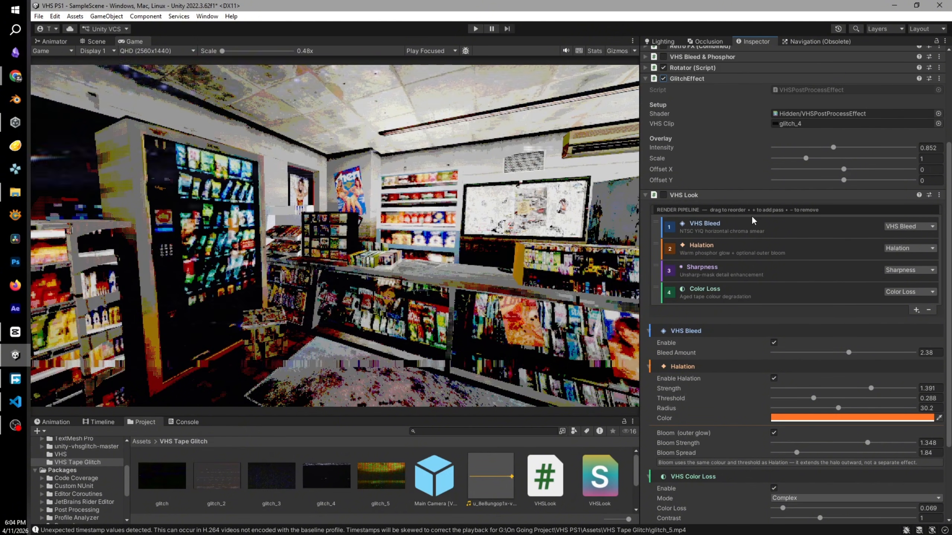
Step: Go through the VHS Bleed, Halation, Sharpness and Color Loss passes in the VHS Look render pipeline
left_click(771, 224)
left_click(766, 249)
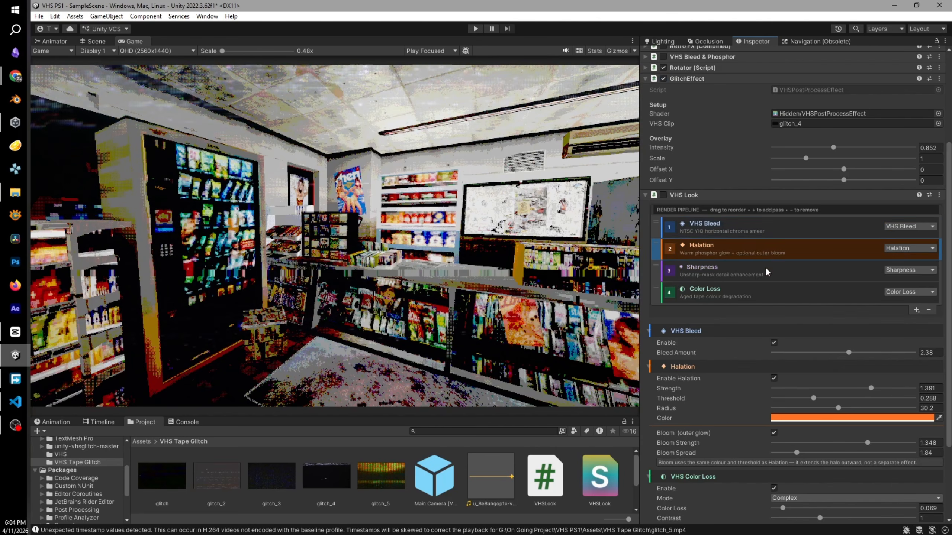
left_click(764, 271)
left_click(762, 296)
left_click(782, 254)
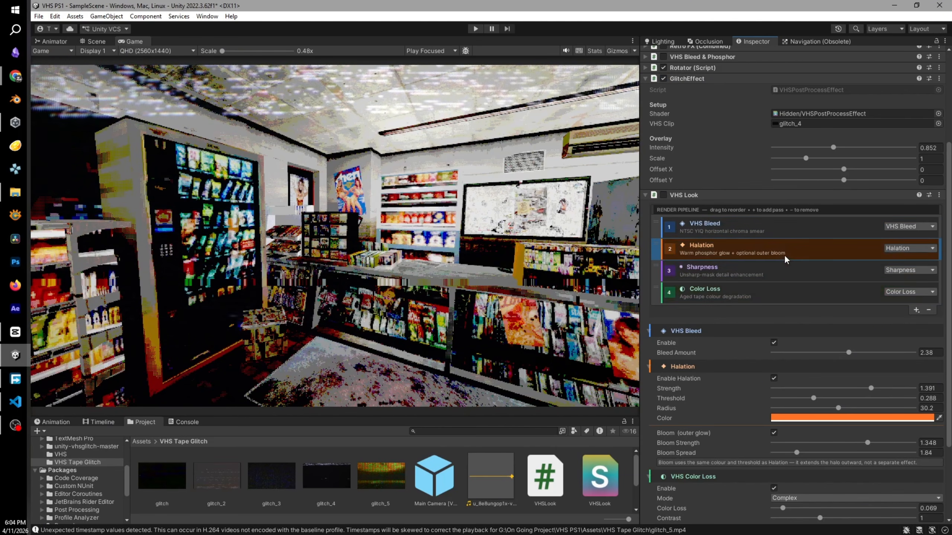
left_click(805, 226)
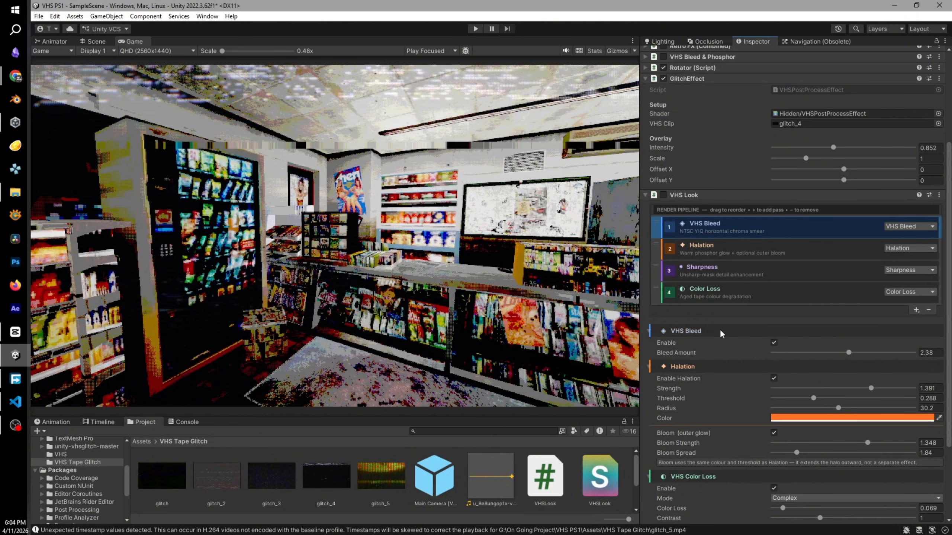
Step: Enable the VHS Look component on the camera and run the scene in Play mode
scroll(731, 349, "down", 1)
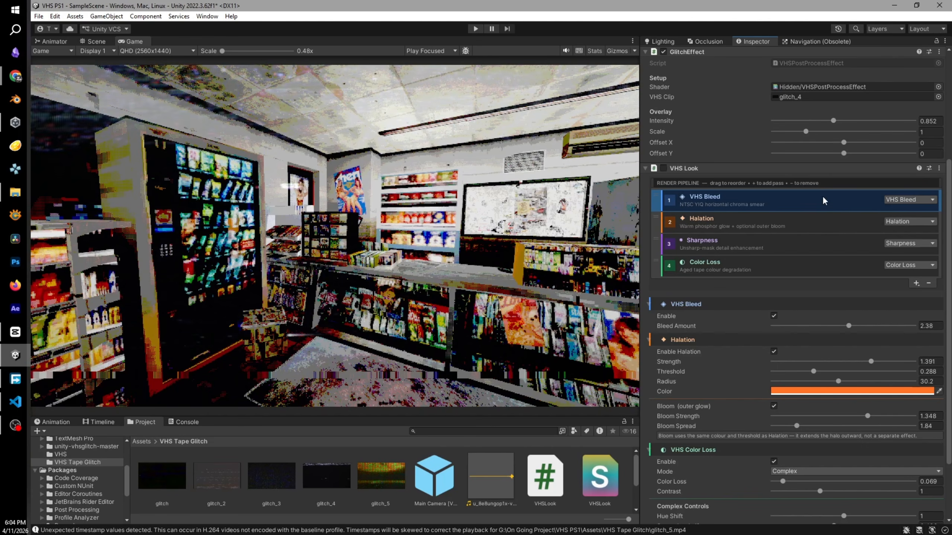
left_click(663, 169)
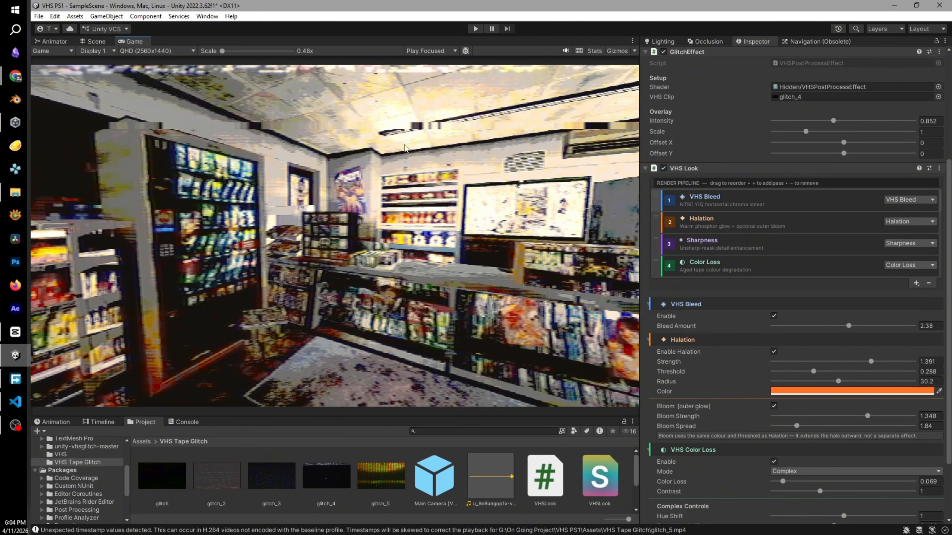
left_click(476, 28)
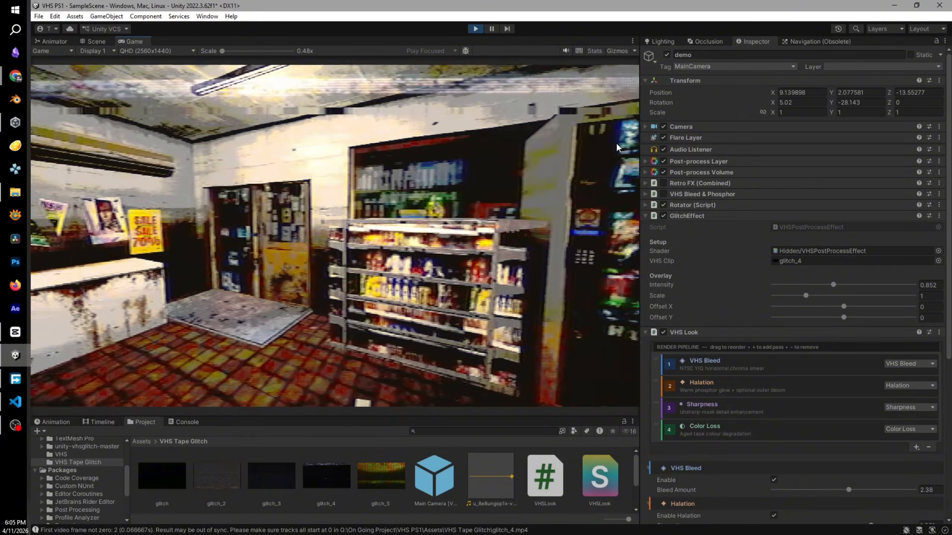
Step: Collapse the GlitchEffect and VHS Look components and move GlitchEffect below VHS Look in the camera's component order
scroll(767, 366, "down", 3)
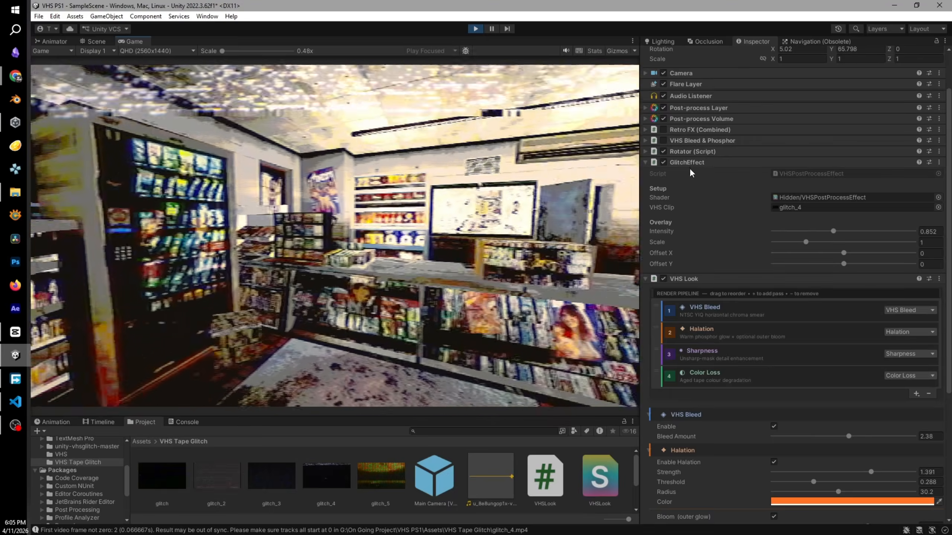
left_click(689, 165)
left_click(693, 173)
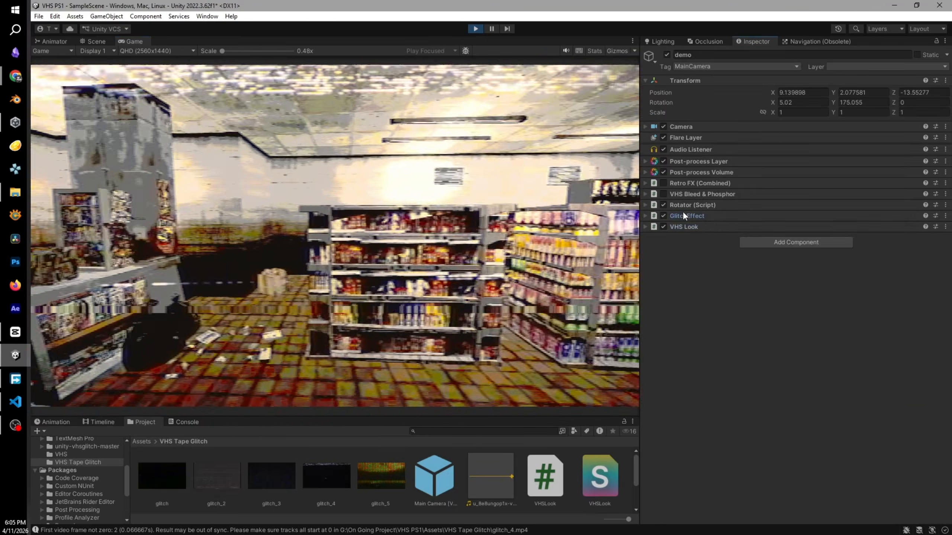
left_click_drag(684, 215, 681, 248)
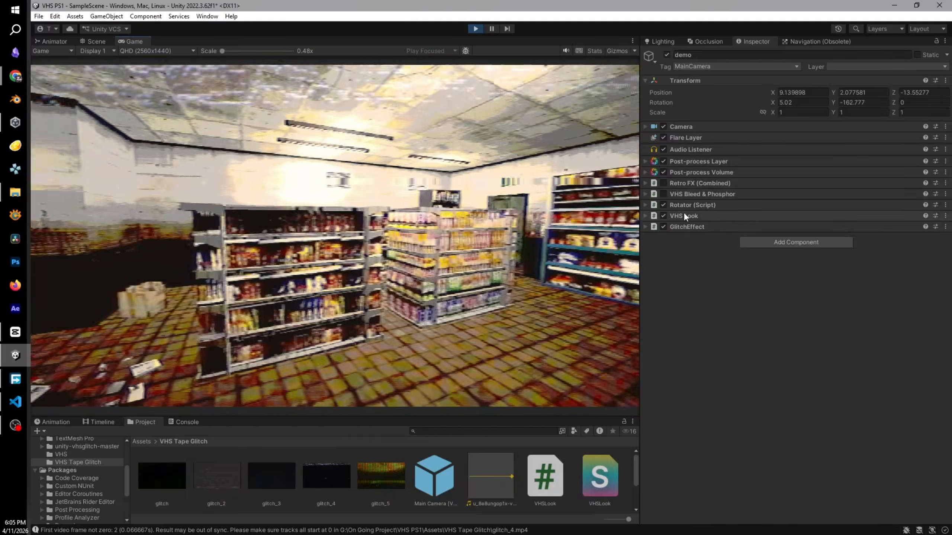
Step: Expand the VHS Look component and select the VHS Bleed pass in its render pipeline
left_click(684, 216)
scroll(730, 229, "down", 1)
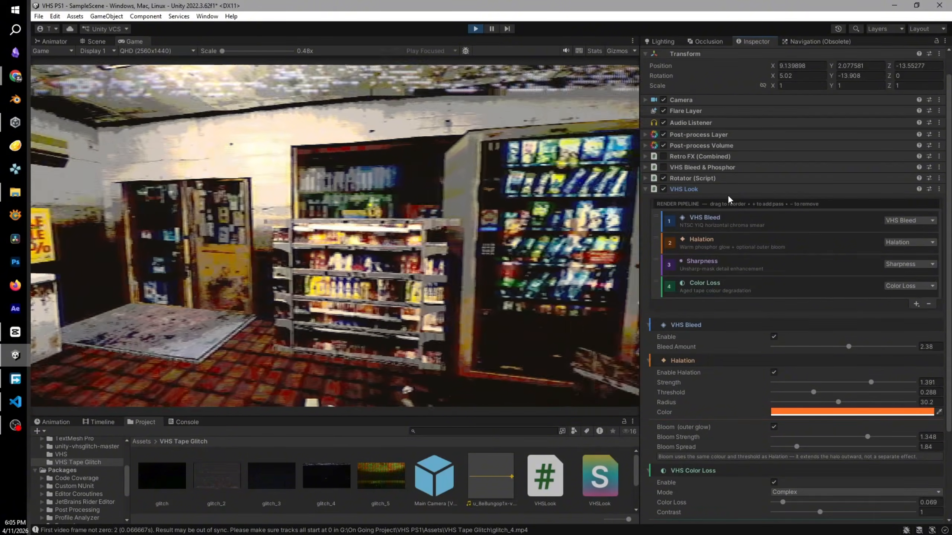
left_click(754, 220)
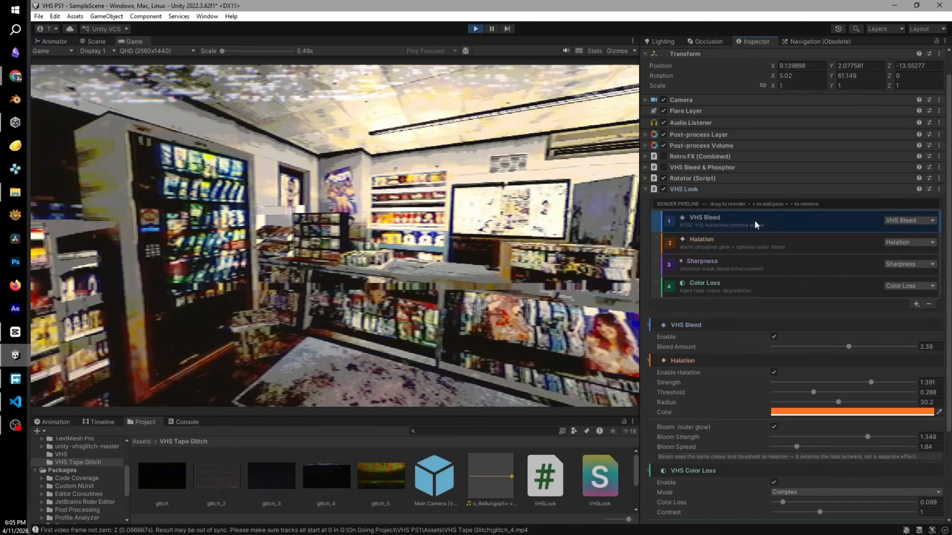
Step: Step through the Sharpness and Halation passes in the VHS Look render pipeline
left_click(720, 263)
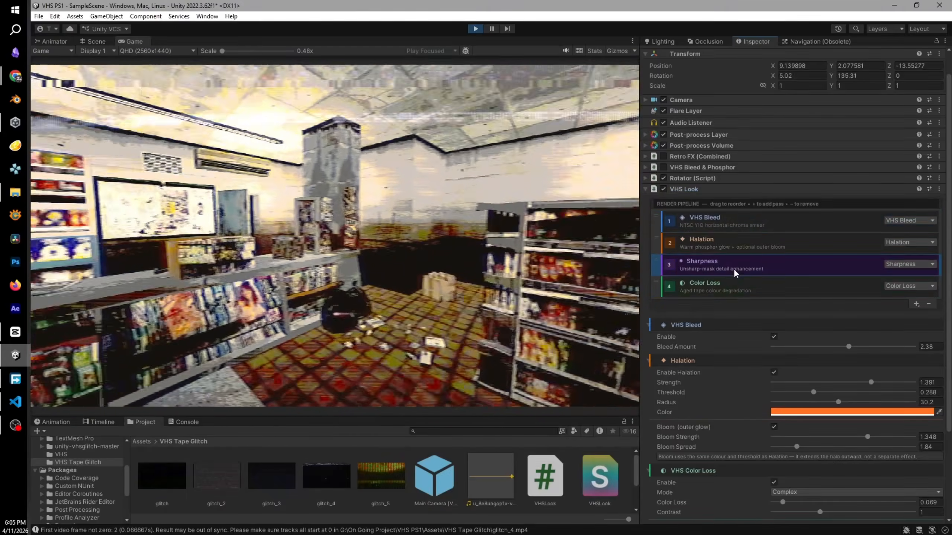
left_click(736, 242)
left_click(736, 263)
Step: Remove the Color Loss pass from the VHS Look render pipeline and add it back as the last pass
left_click(736, 287)
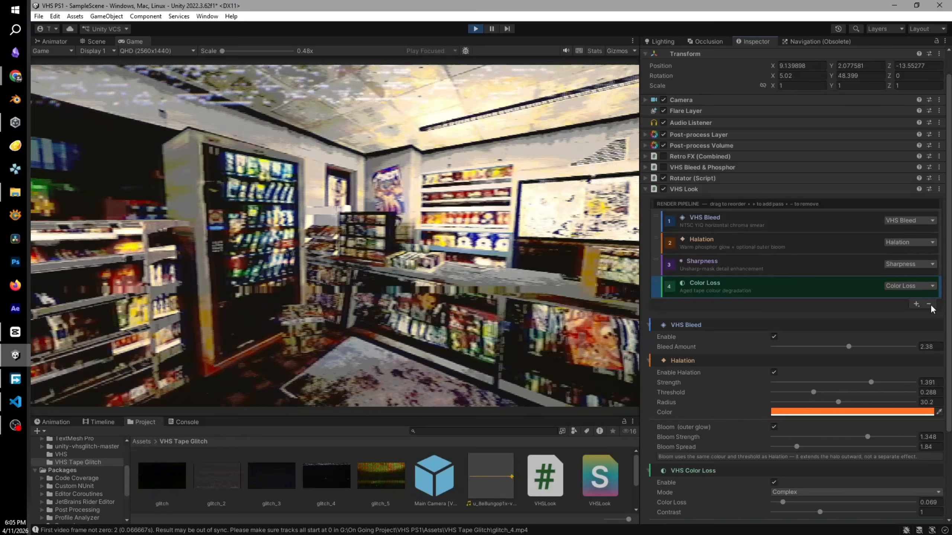
left_click(929, 304)
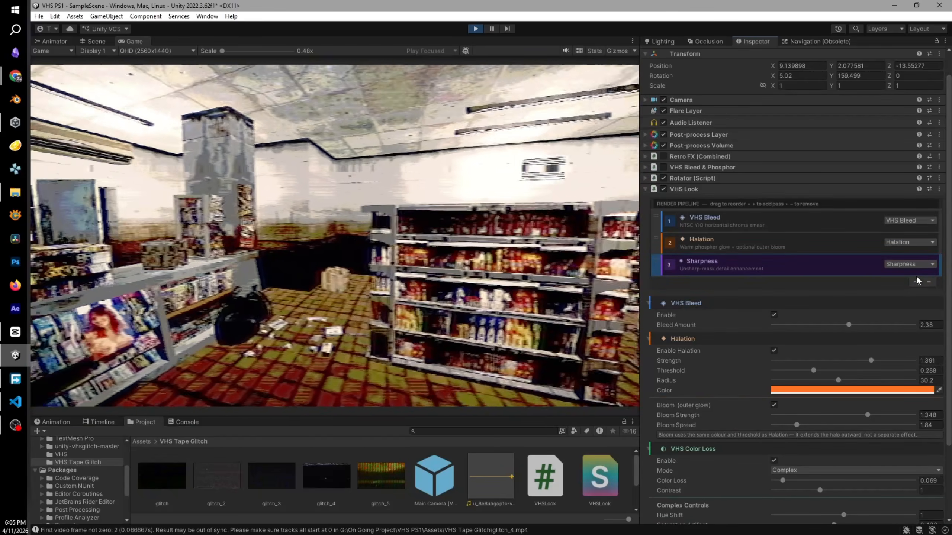
left_click(916, 282)
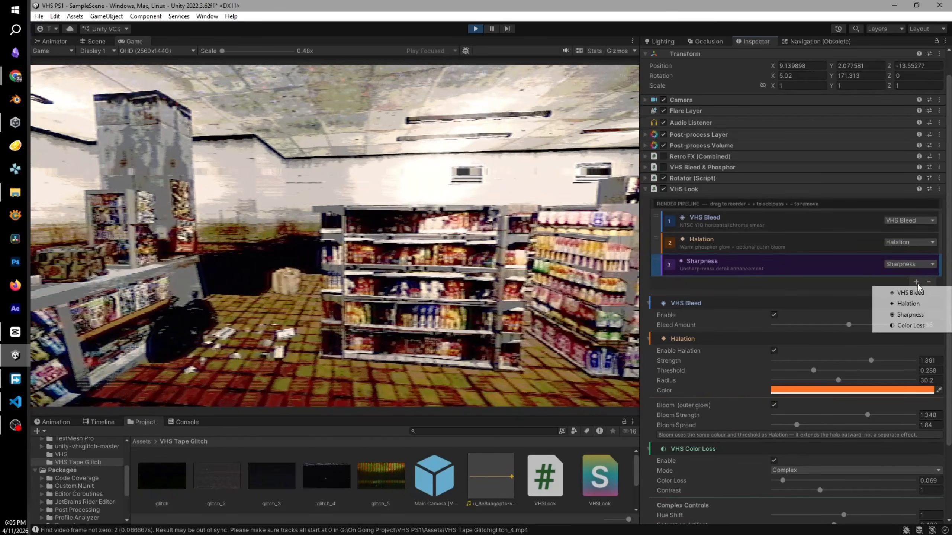
left_click(910, 325)
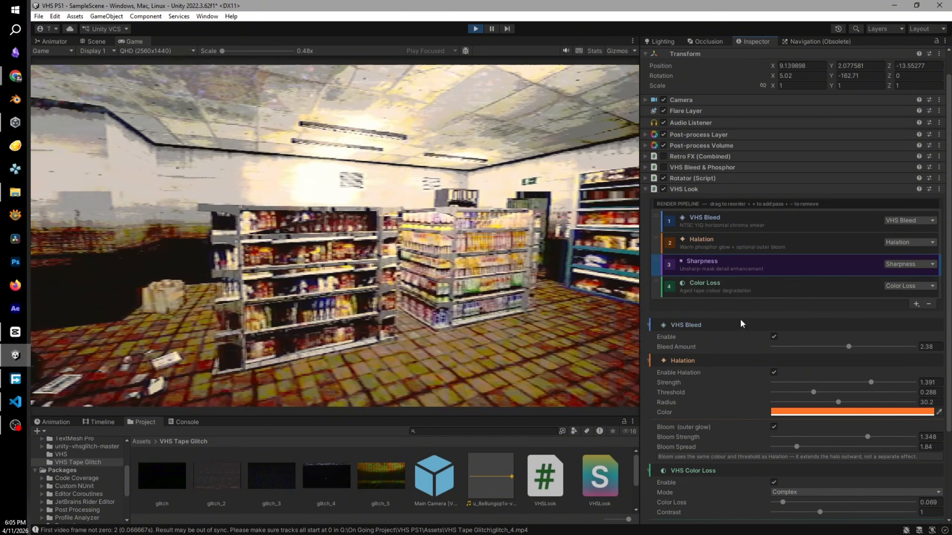
Step: Remove the Color Loss, Sharpness and Halation passes during Play mode, try removing VHS Bleed too, and undo that last removal
scroll(753, 374, "down", 3)
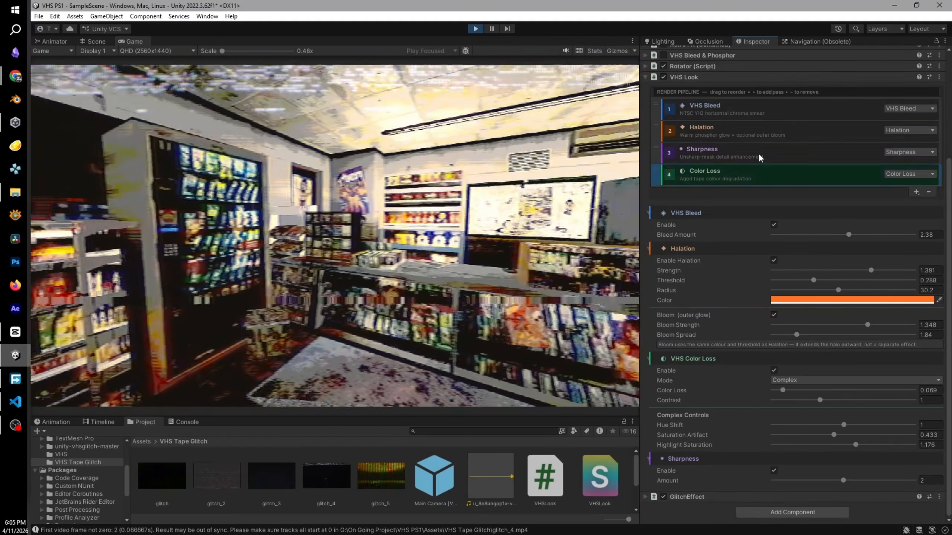
scroll(740, 216, "up", 1)
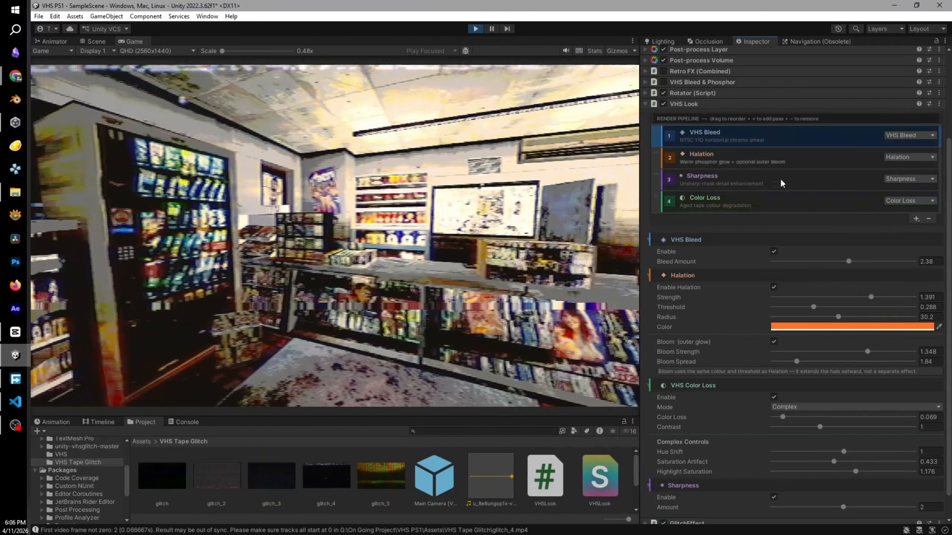
left_click(881, 208)
left_click(929, 218)
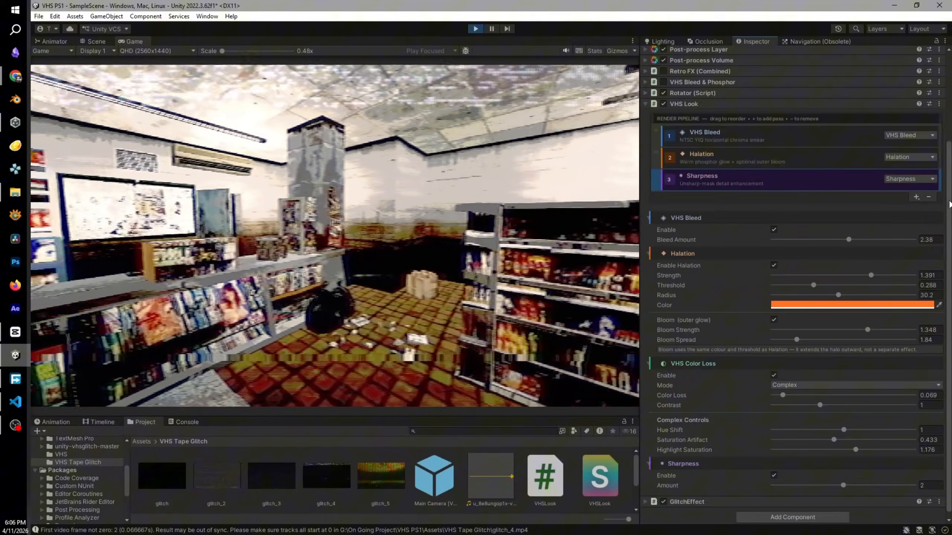
left_click(929, 197)
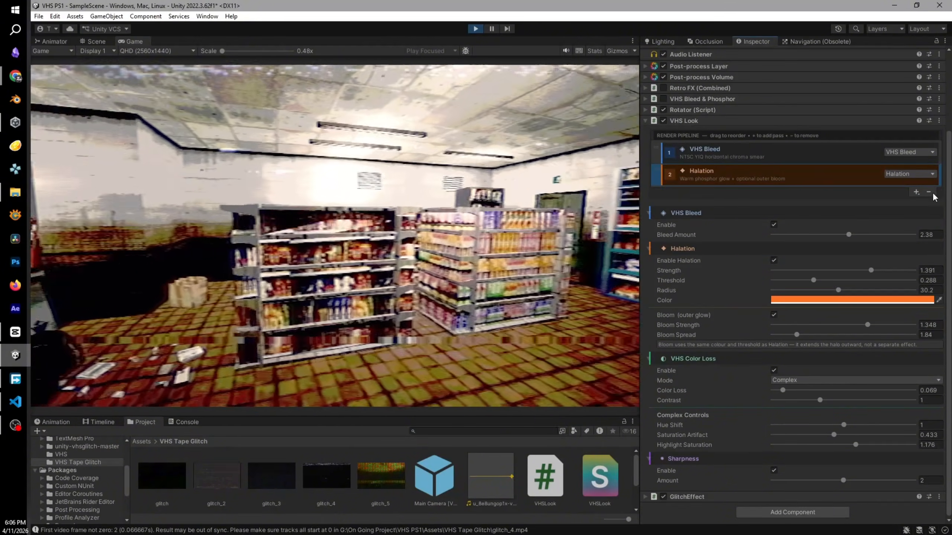
left_click(929, 193)
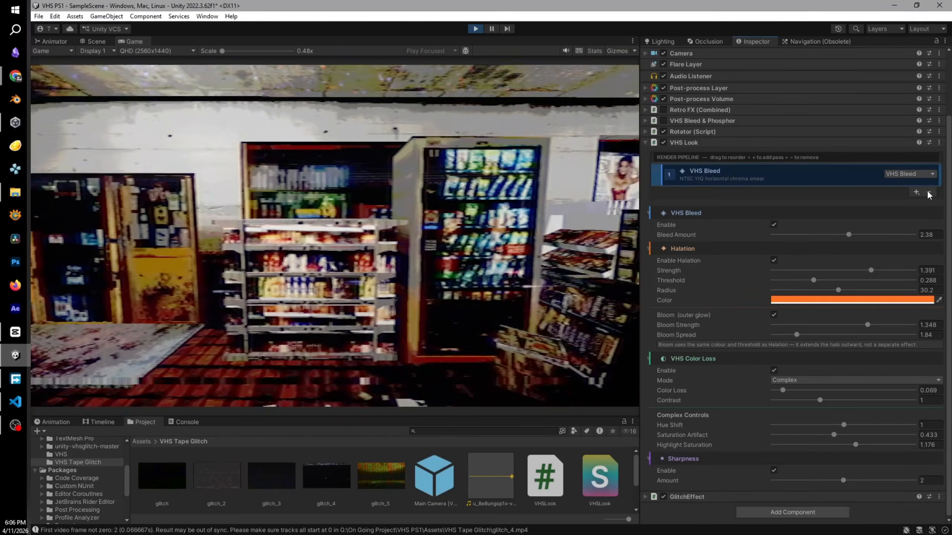
left_click(928, 192)
key("ctrl+z")
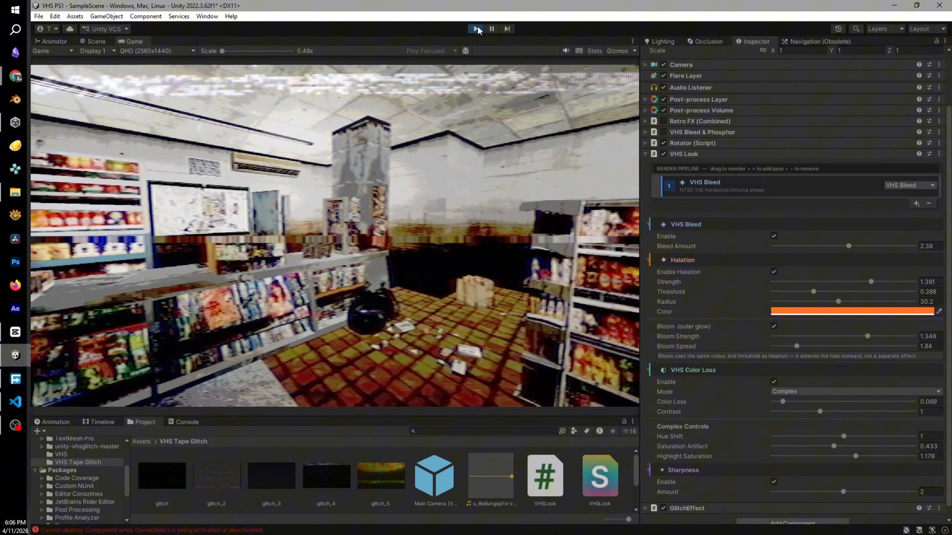
Step: Exit Play mode and remove the Halation, Sharpness and Color Loss passes, leaving only VHS Bleed in the render pipeline
left_click(477, 29)
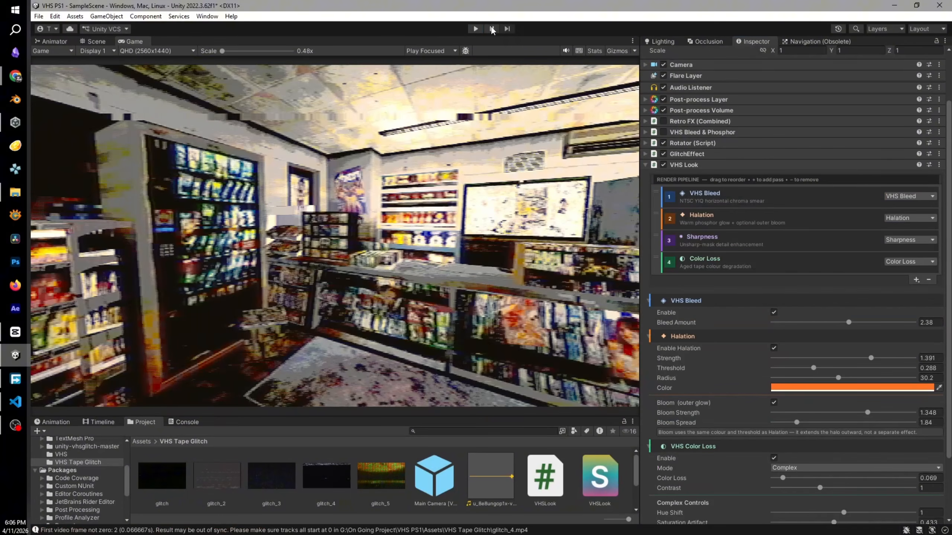
left_click(794, 213)
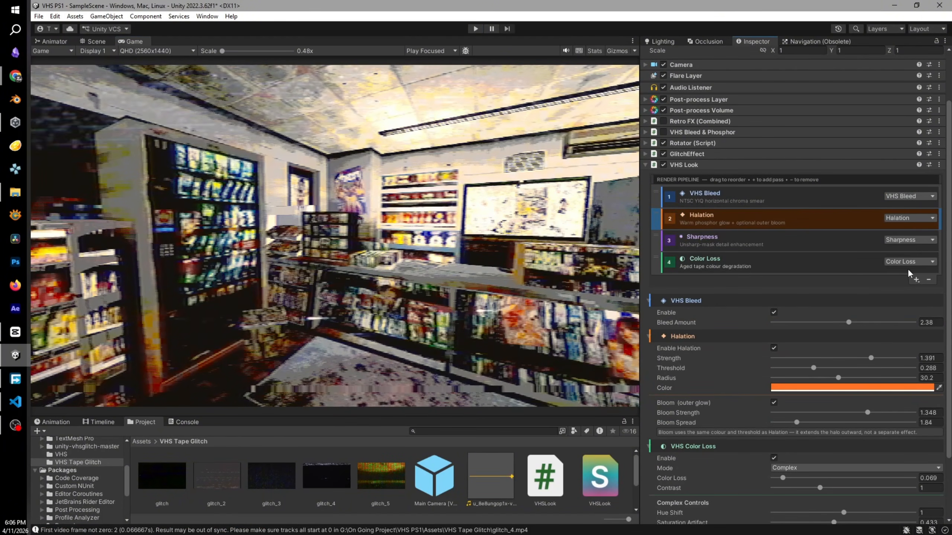
left_click(928, 280)
left_click(838, 224)
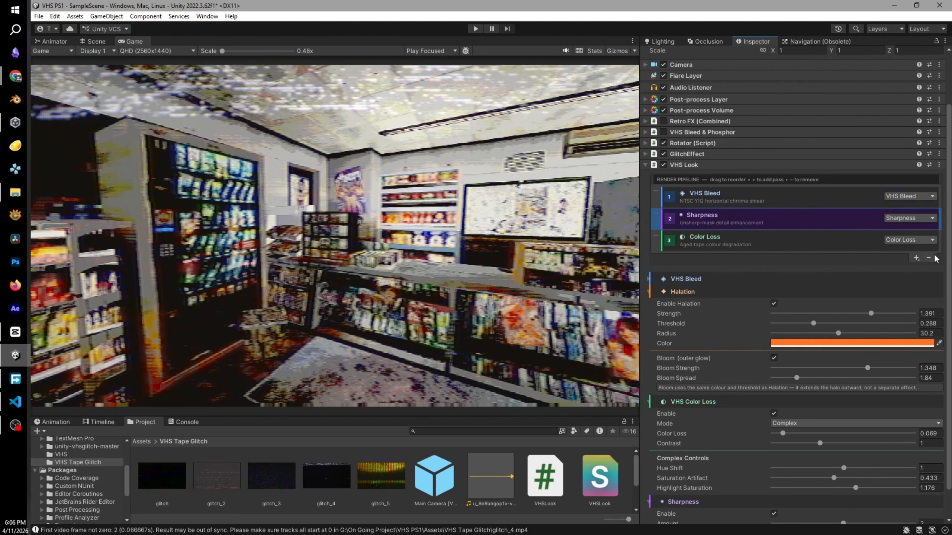
left_click(928, 258)
left_click(928, 236)
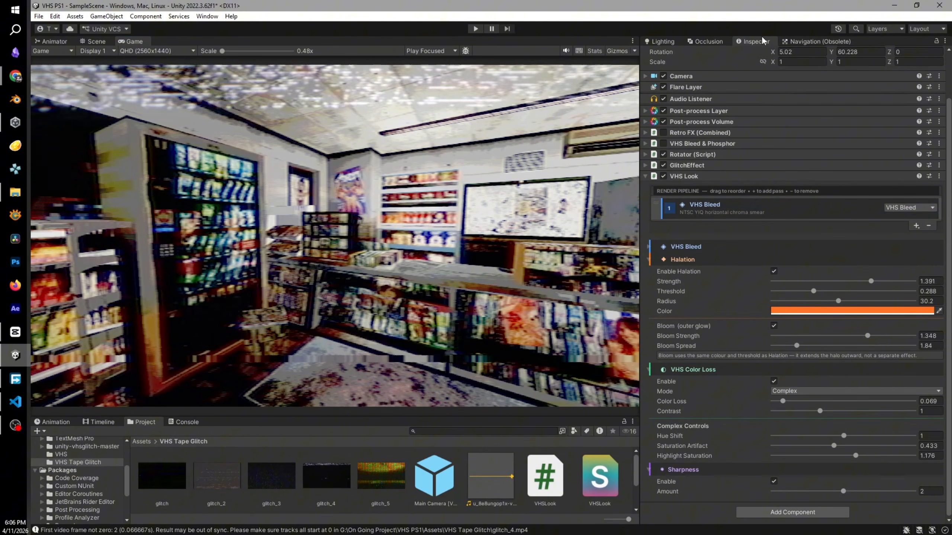
Step: Undock the Inspector as a floating window beside the enlarged Game view and toggle VHS Look off and on to compare the image
left_click_drag(762, 39, 296, 199)
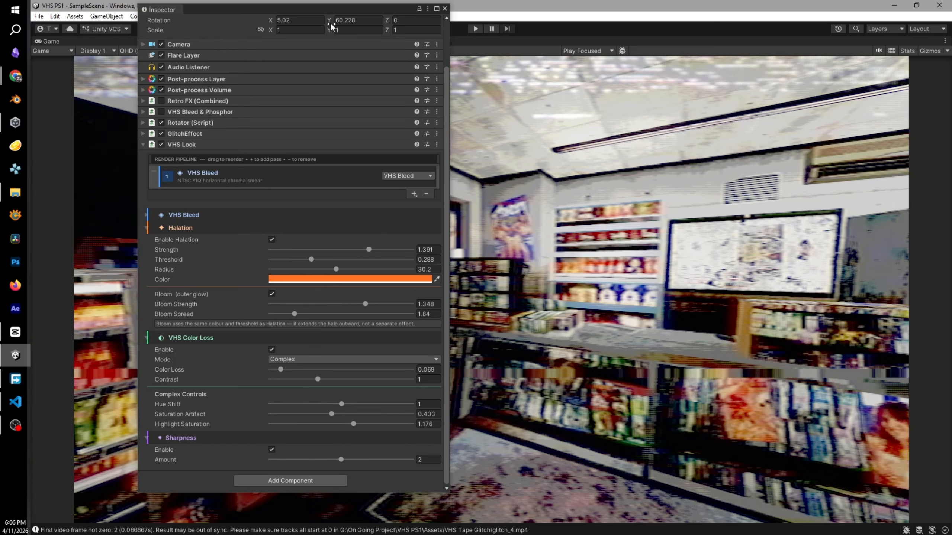
left_click_drag(331, 11, 826, 42)
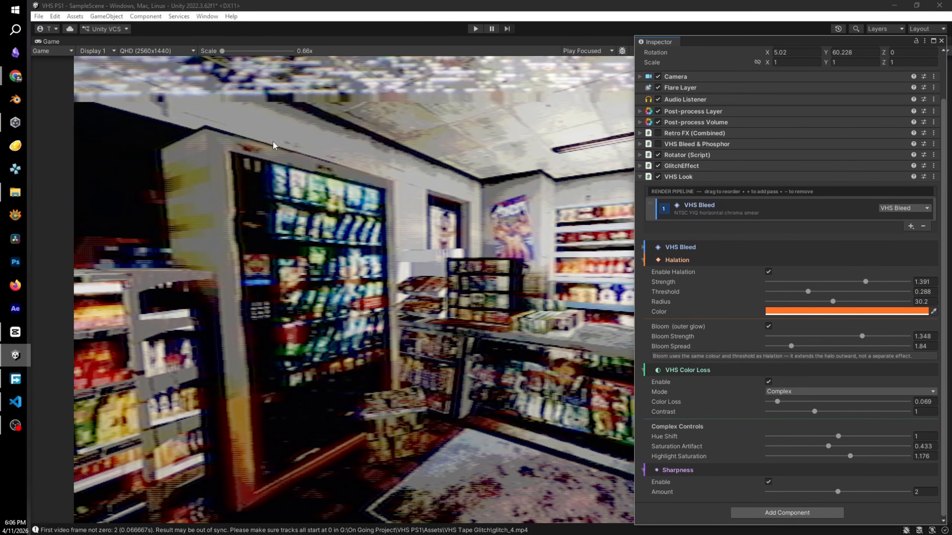
left_click(658, 177)
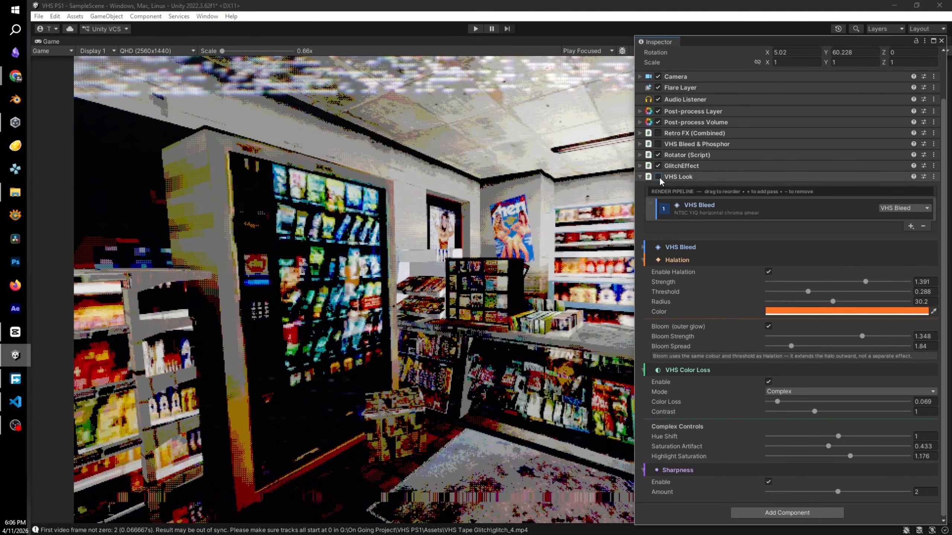
left_click(164, 154)
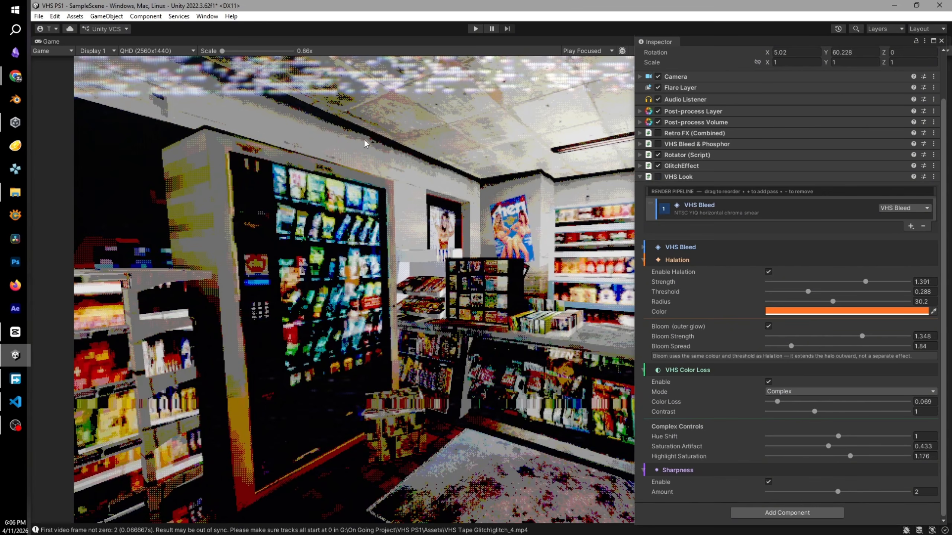
left_click(658, 177)
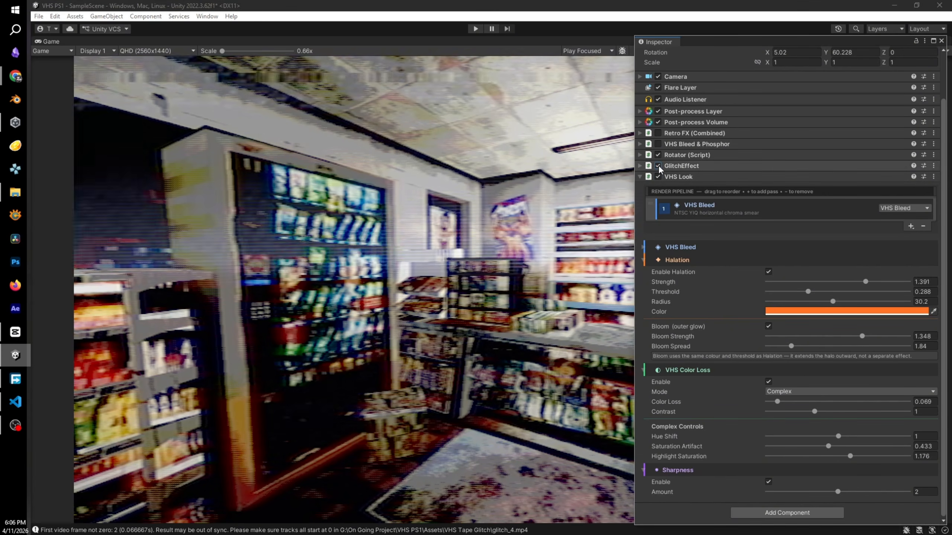
left_click(658, 177)
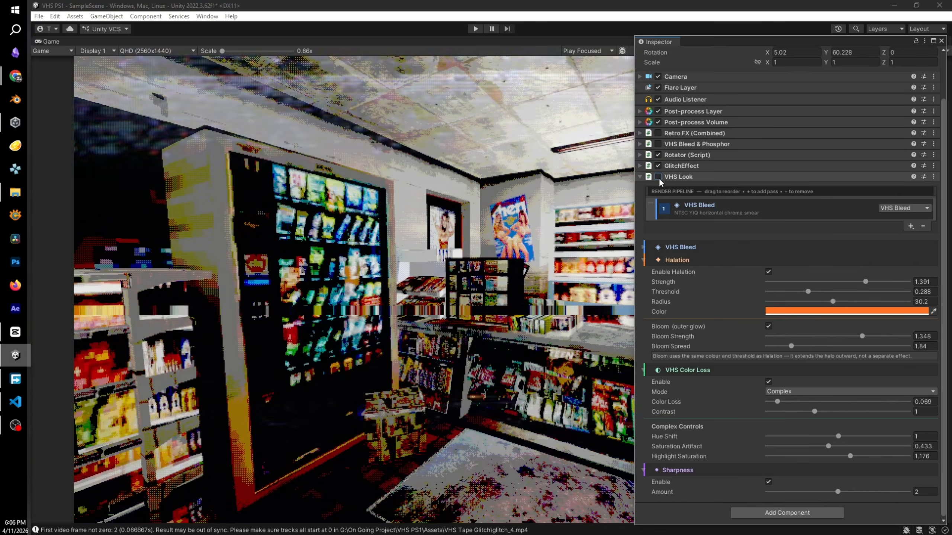
left_click(658, 177)
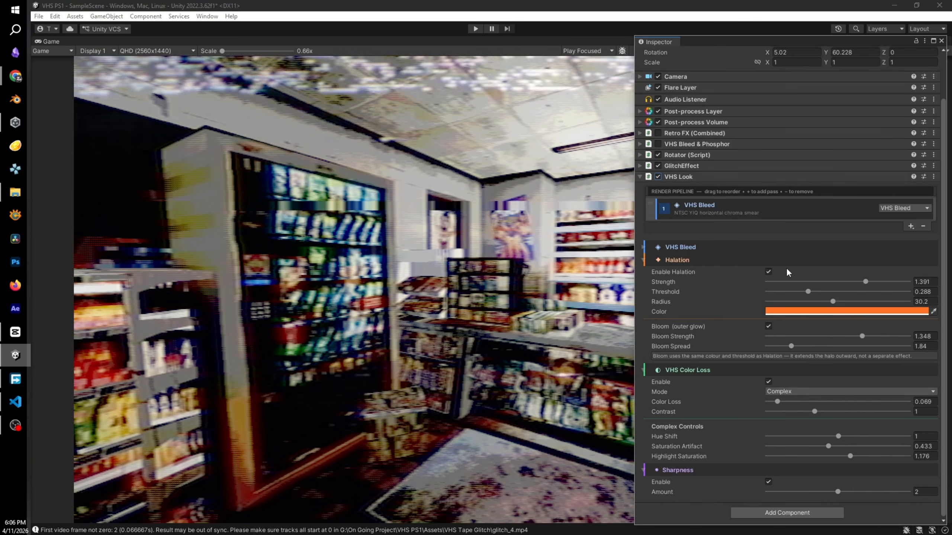
Step: Expand the VHS Bleed settings and tune Bleed Amount, trying 2.69 with the effect toggled off and on and settling on 1.79
left_click(641, 247)
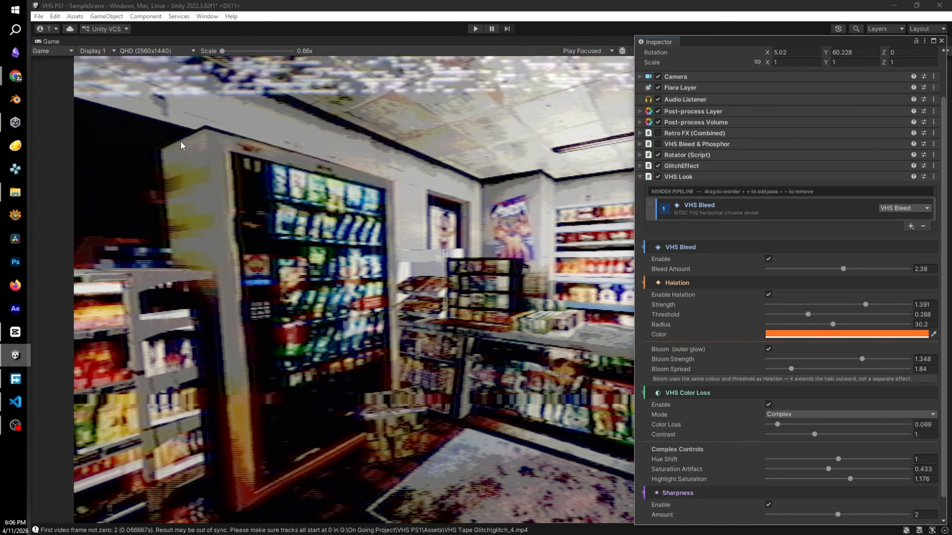
mouse_move(843, 268)
left_mouse_down()
mouse_move(775, 268)
mouse_move(907, 269)
mouse_move(817, 258)
mouse_move(865, 261)
mouse_move(843, 264)
mouse_move(822, 250)
mouse_move(843, 248)
mouse_move(812, 250)
mouse_move(858, 253)
mouse_move(800, 256)
mouse_move(881, 262)
mouse_move(857, 268)
left_mouse_up()
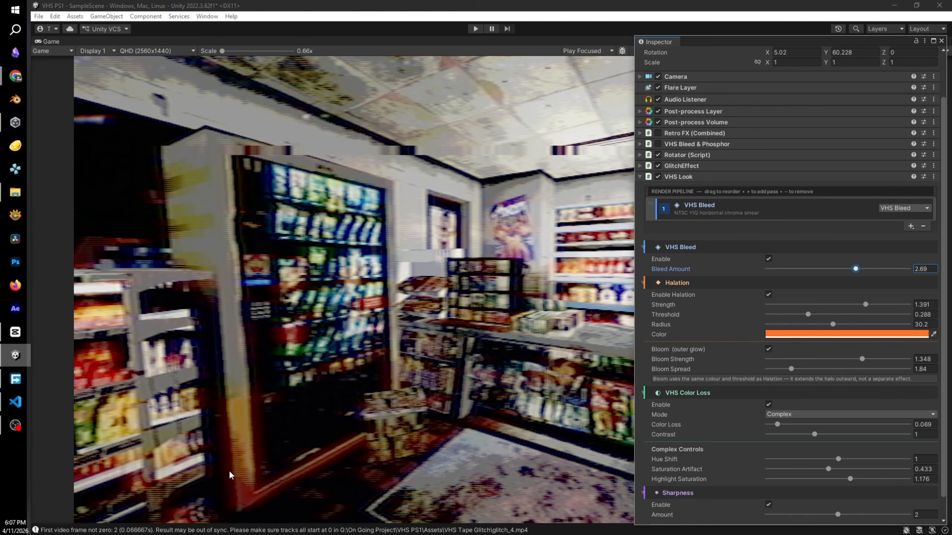
left_click(768, 259)
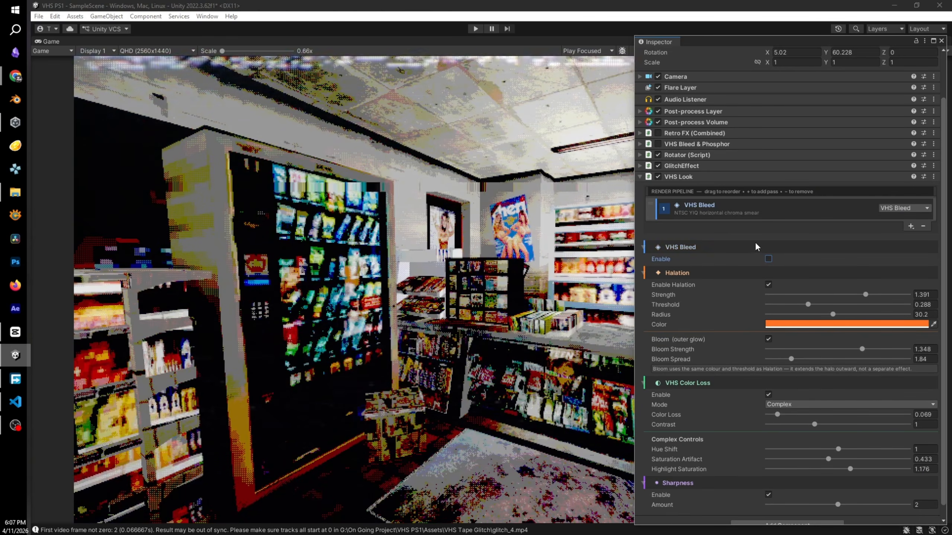
left_click(768, 259)
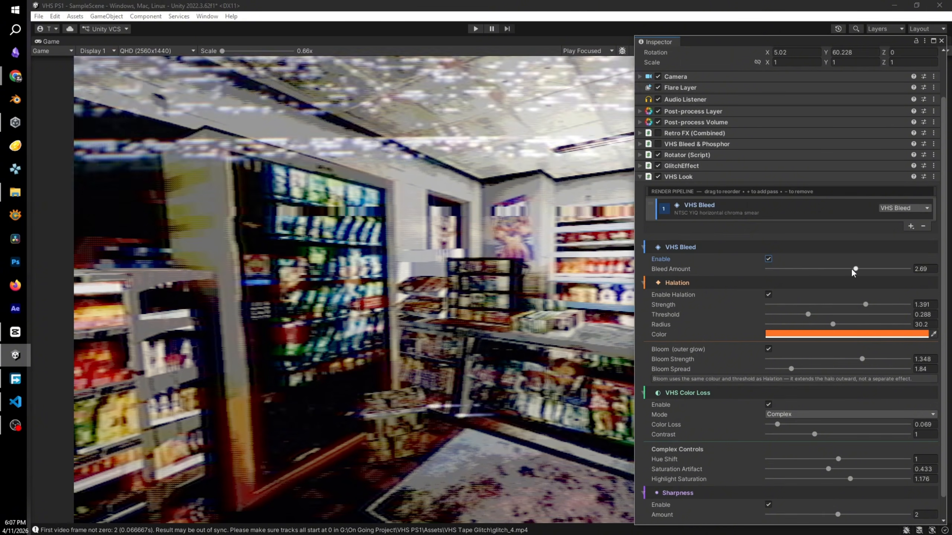
left_click_drag(853, 269, 819, 276)
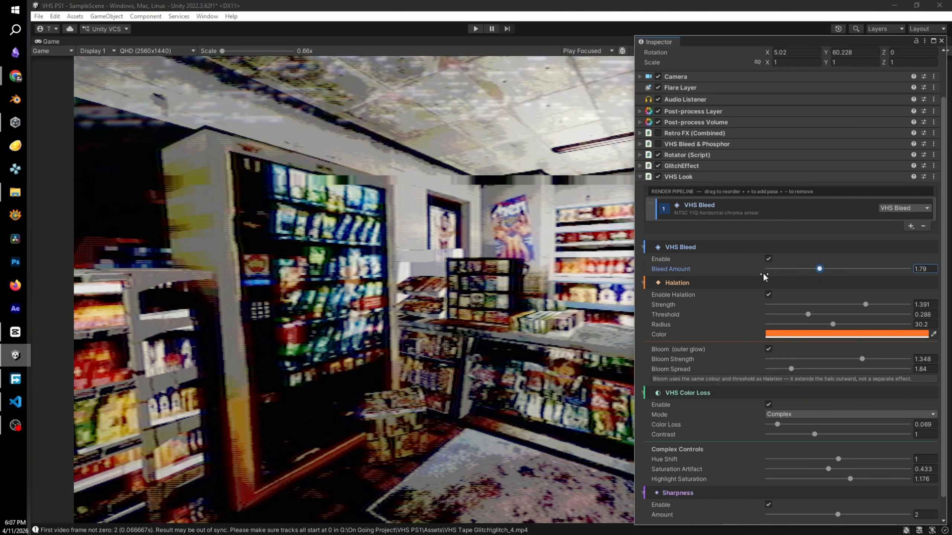
Step: Add a Halation pass after VHS Bleed in the VHS Look render pipeline
scroll(729, 334, "down", 2)
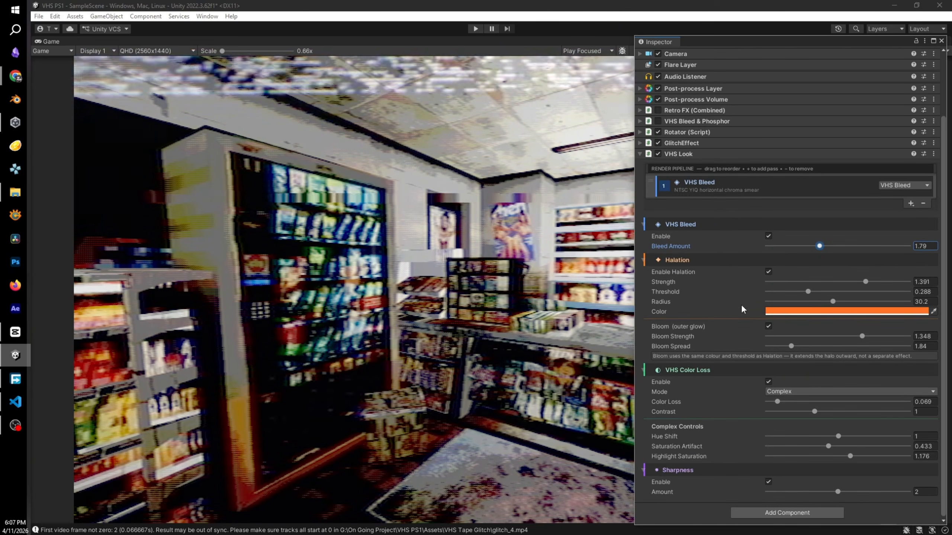
left_click(911, 204)
left_click(904, 225)
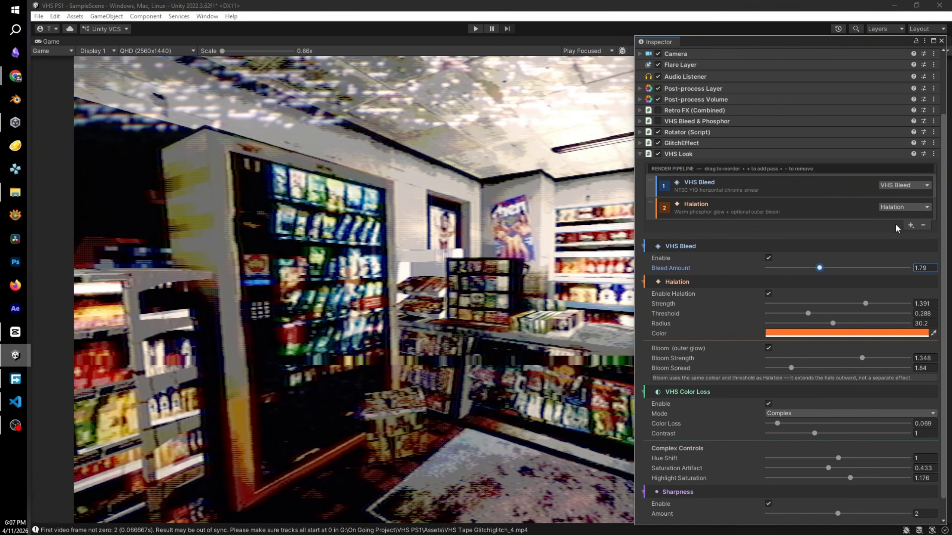
Step: Move the floating Inspector clear of the ceiling lights and remove and re-add the Halation pass to compare the image
right_click(750, 89)
left_click_drag(705, 47, 720, 104)
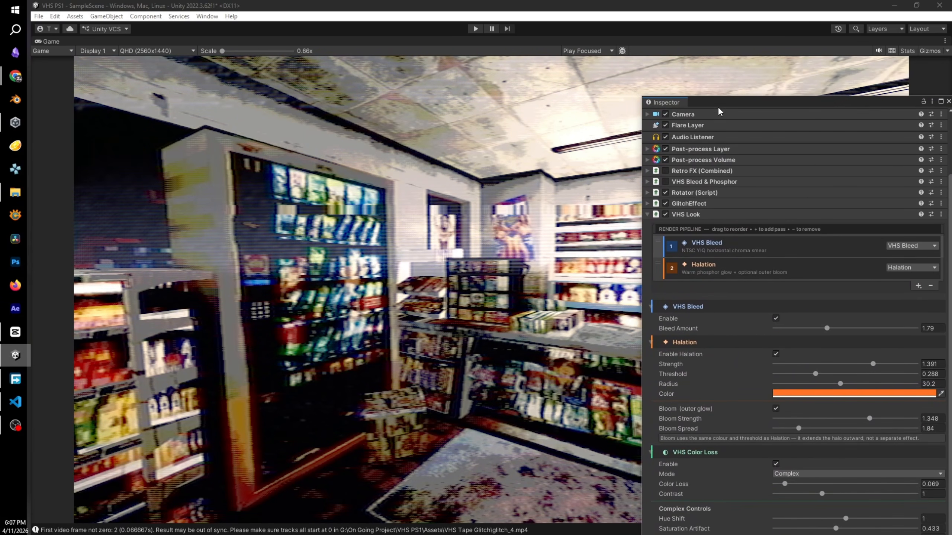
left_click(678, 269)
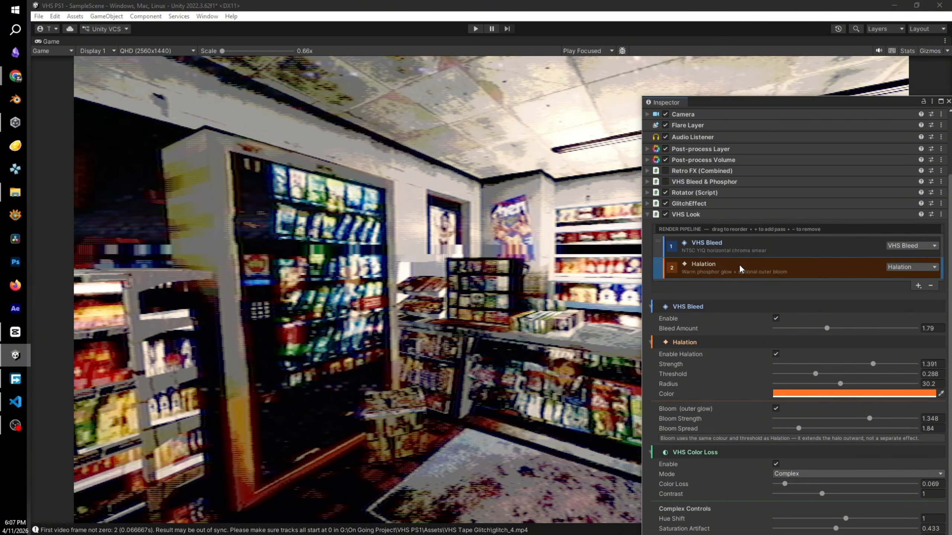
left_click(931, 285)
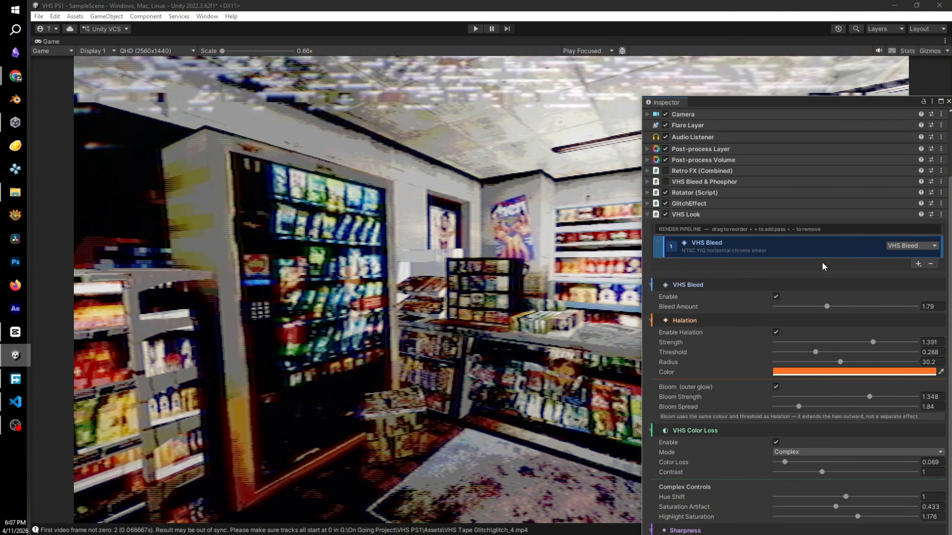
left_click(918, 264)
left_click(908, 286)
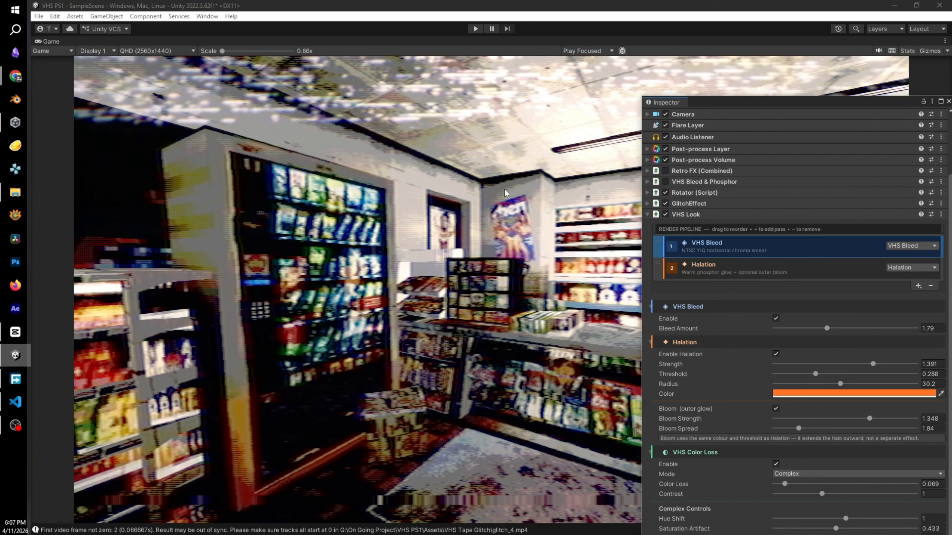
left_click_drag(718, 108, 723, 53)
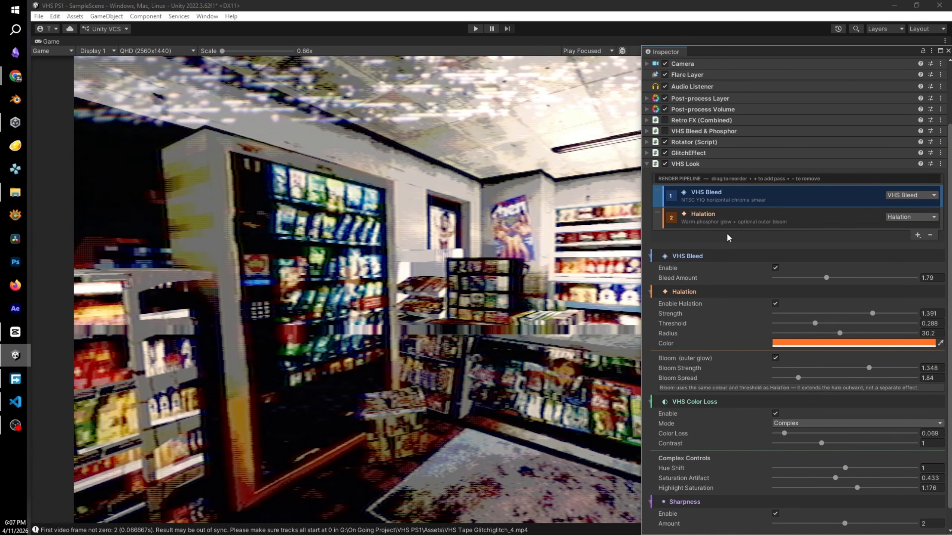
Step: Toggle Halation off and on repeatedly to compare its glow in the Game view
left_click(716, 218)
left_click(777, 303)
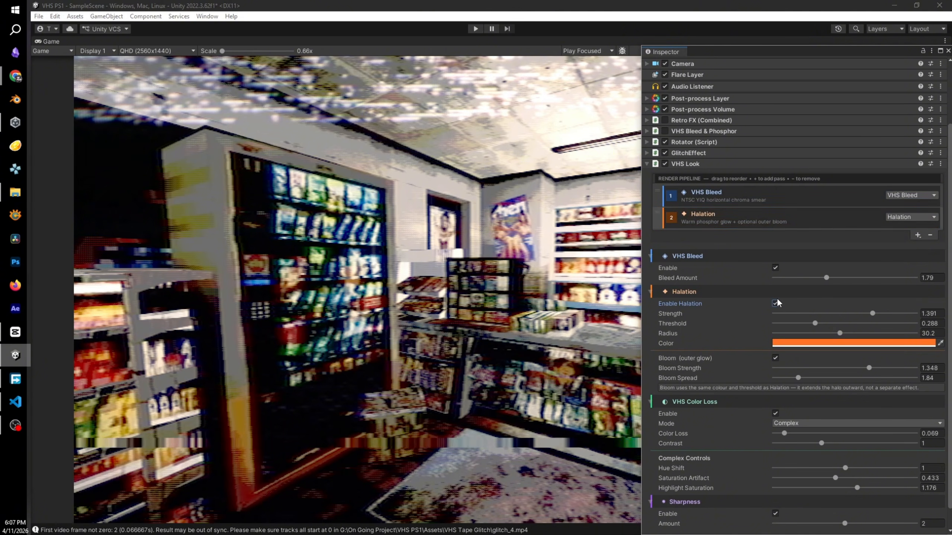
left_click(776, 304)
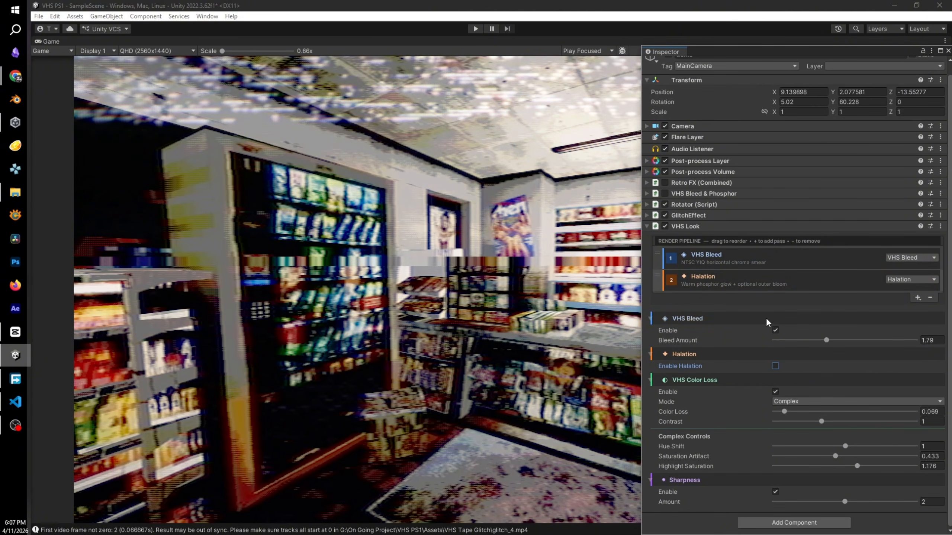
left_click(670, 365)
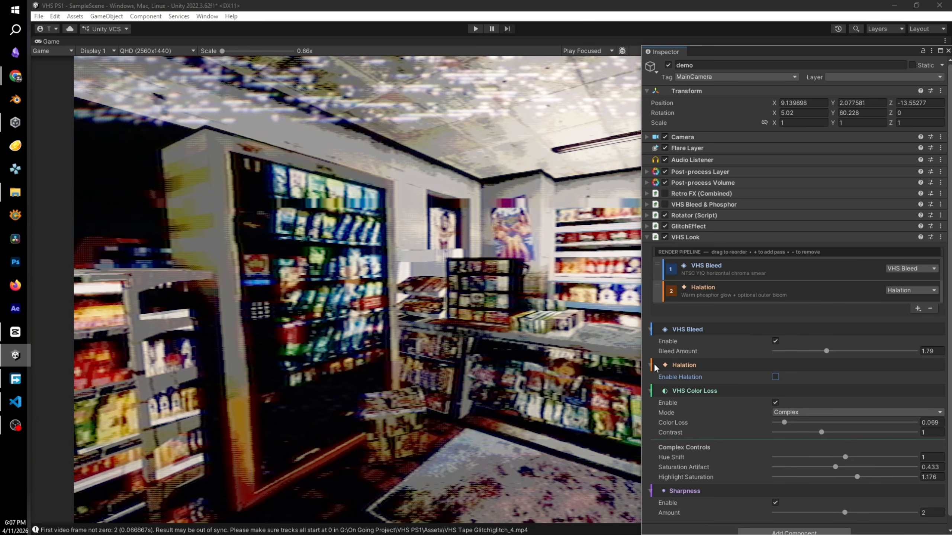
left_click(776, 365)
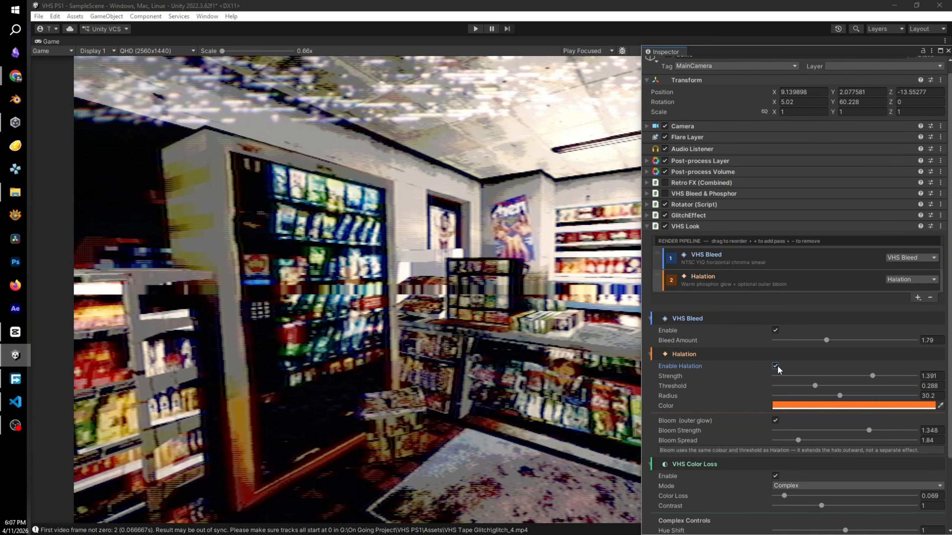
left_click(774, 367)
left_click(776, 364)
left_click(775, 365)
left_click(775, 365)
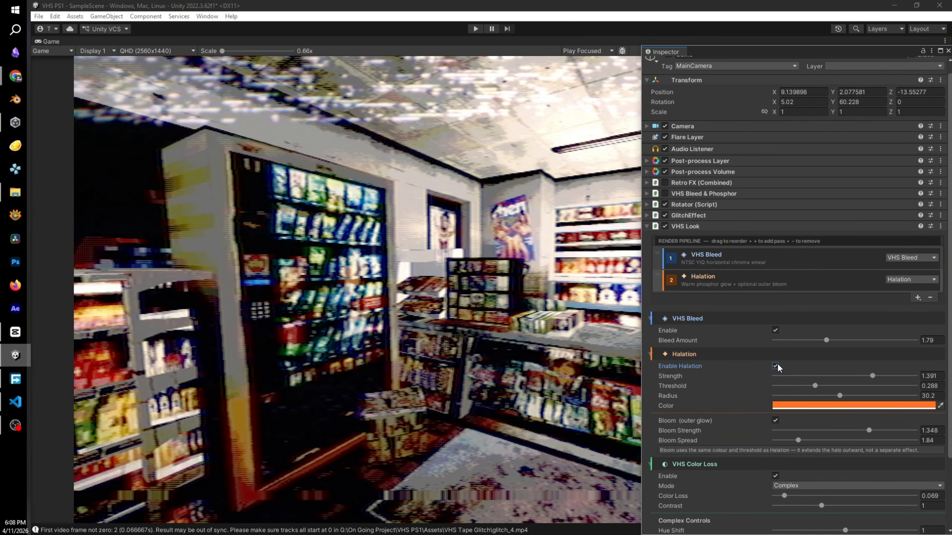
left_click(775, 365)
left_click(775, 365)
left_click(776, 365)
left_click(775, 365)
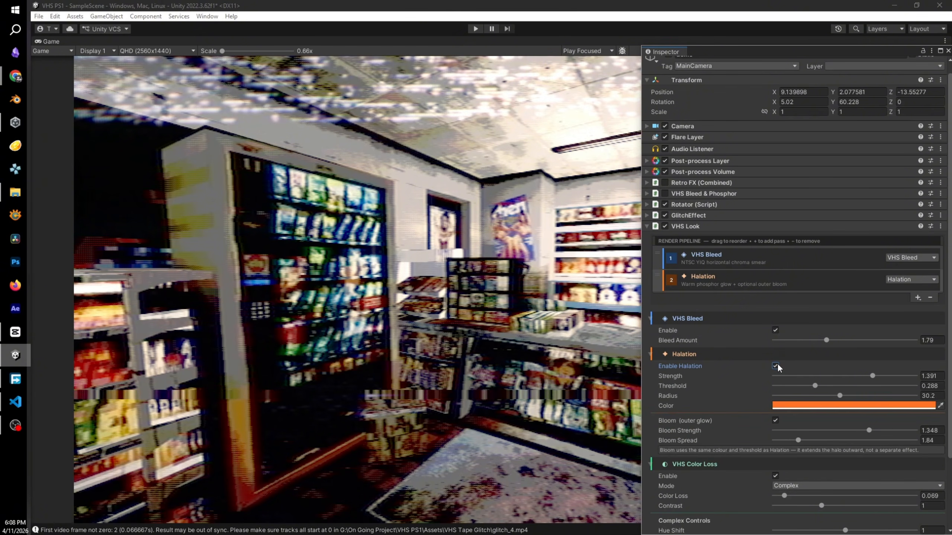
left_click(775, 365)
left_click(775, 365)
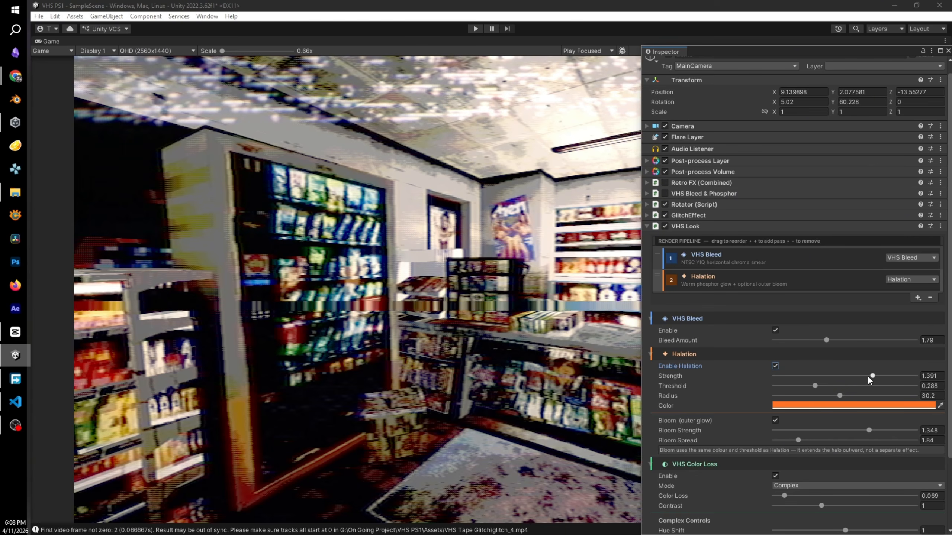
Step: Set Halation Strength to 1.514 and Threshold to 0.412, and toggle the effect off and on to compare
left_click_drag(872, 376, 945, 369)
mouse_move(816, 389)
left_mouse_down()
mouse_move(805, 387)
mouse_move(874, 386)
mouse_move(832, 386)
left_mouse_up()
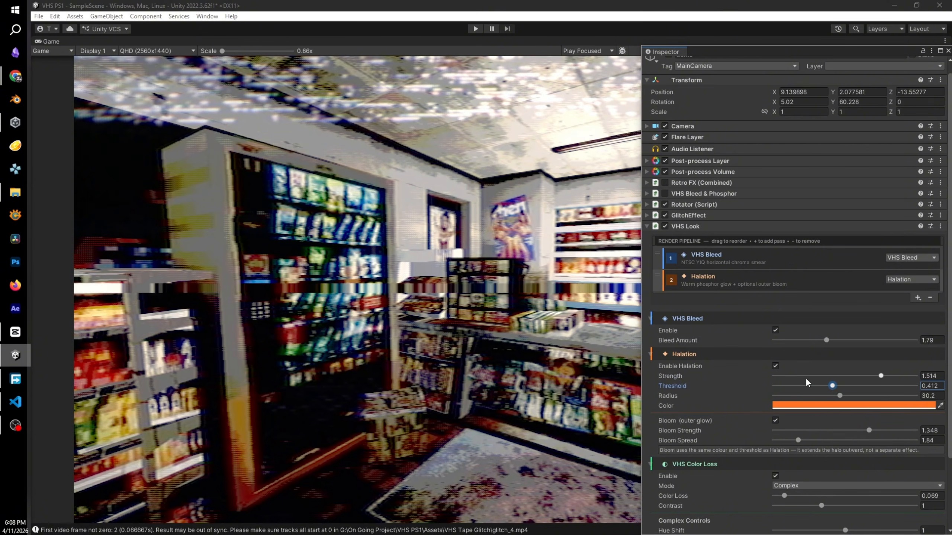
left_click(775, 366)
left_click(774, 365)
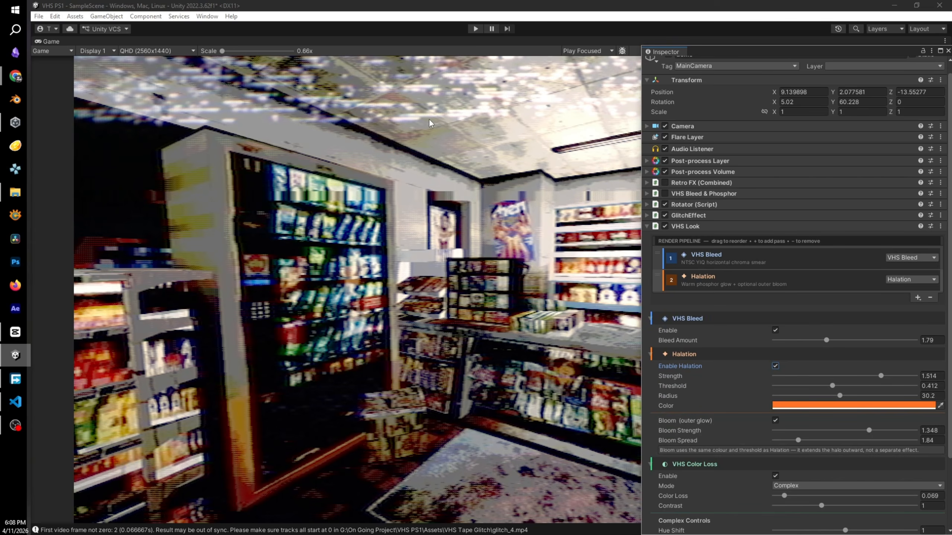
Step: Toggle the GlitchEffect component off and on to compare the image with and without tape glitches
left_click(463, 191)
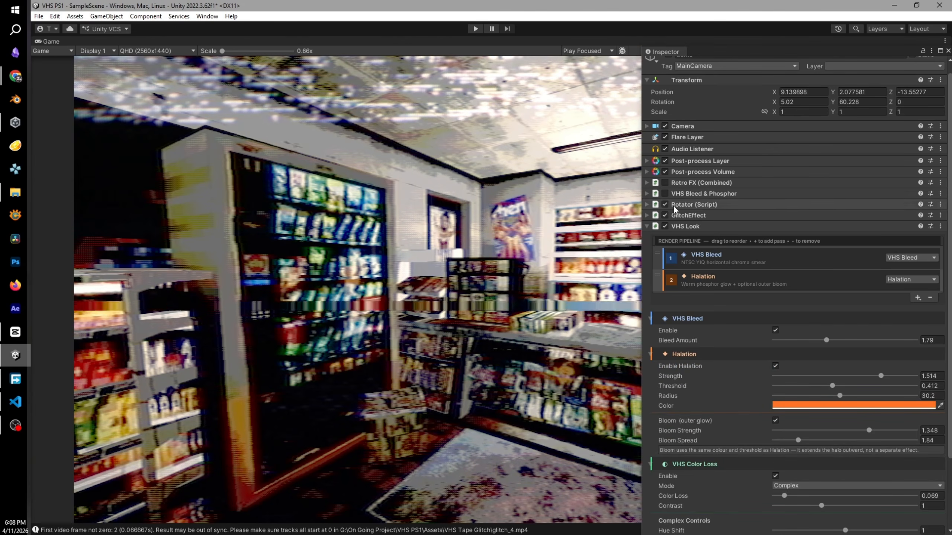
left_click(664, 216)
left_click(665, 216)
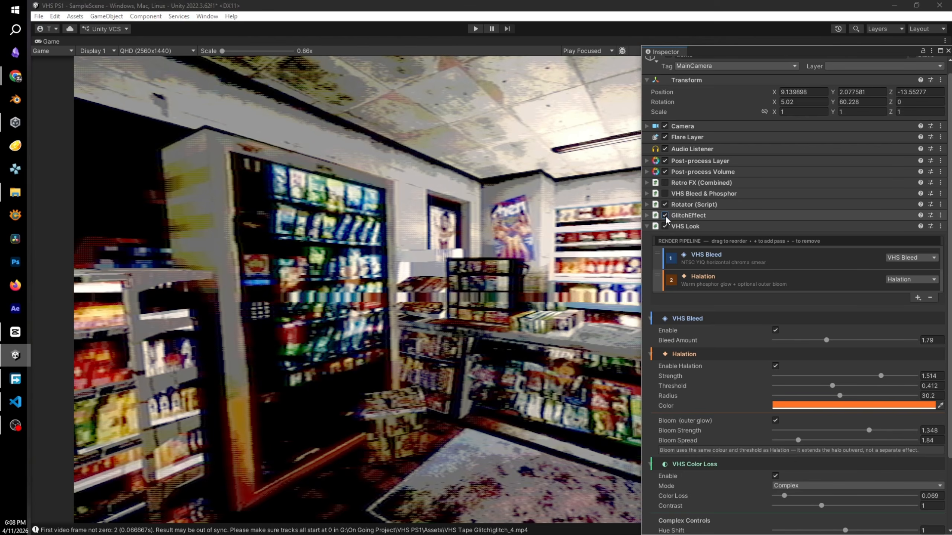
left_click(702, 216)
left_click(687, 216)
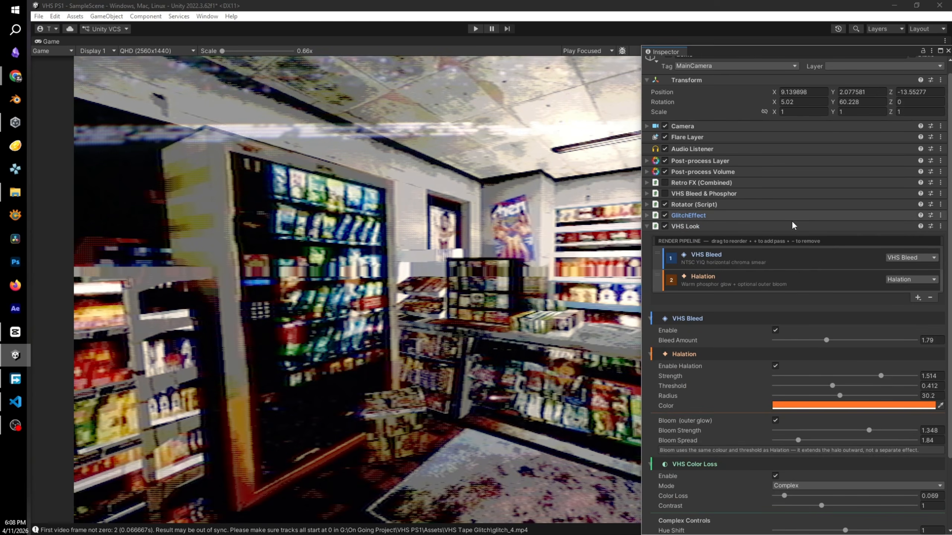
Step: Check the VHS Color Loss enable toggle and add a Color Loss pass after Halation in the VHS Look render pipeline
scroll(759, 354, "down", 3)
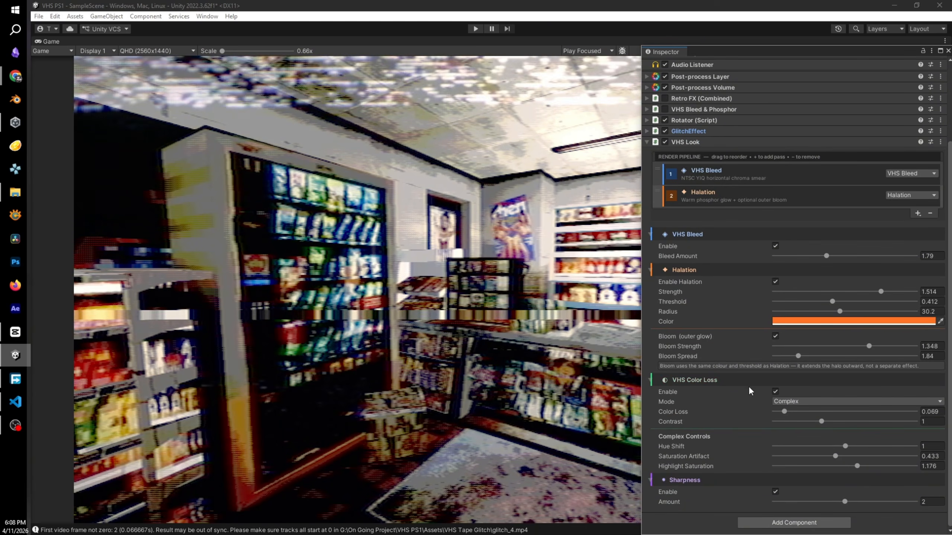
left_click(776, 391)
left_click(776, 392)
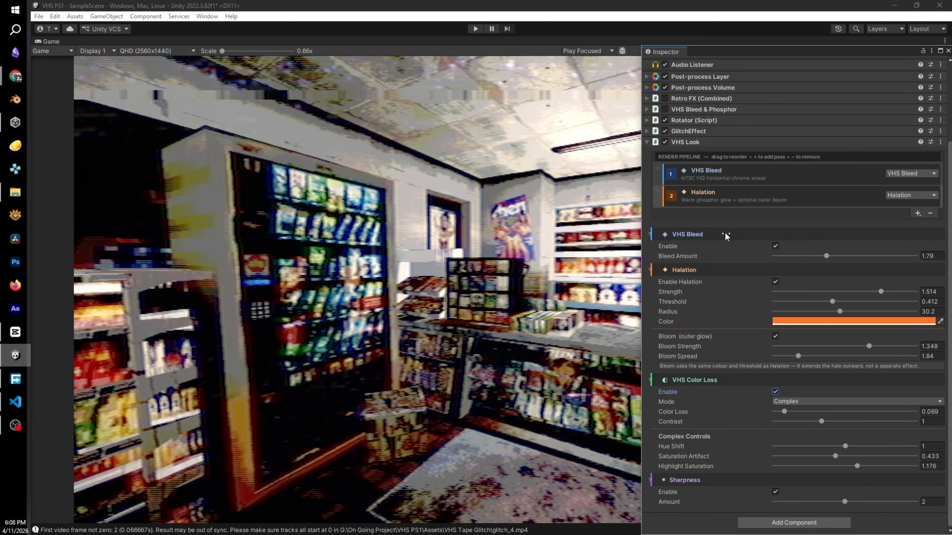
left_click(918, 214)
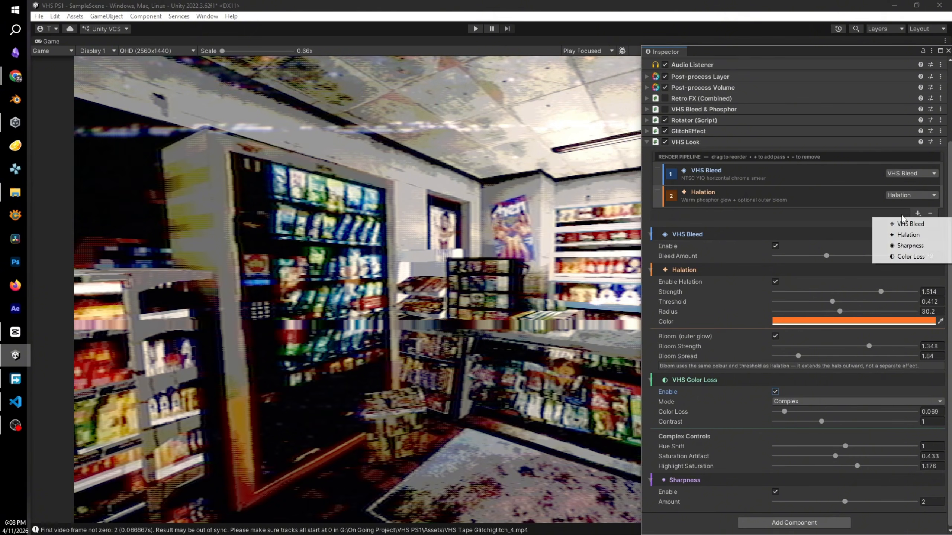
left_click(912, 257)
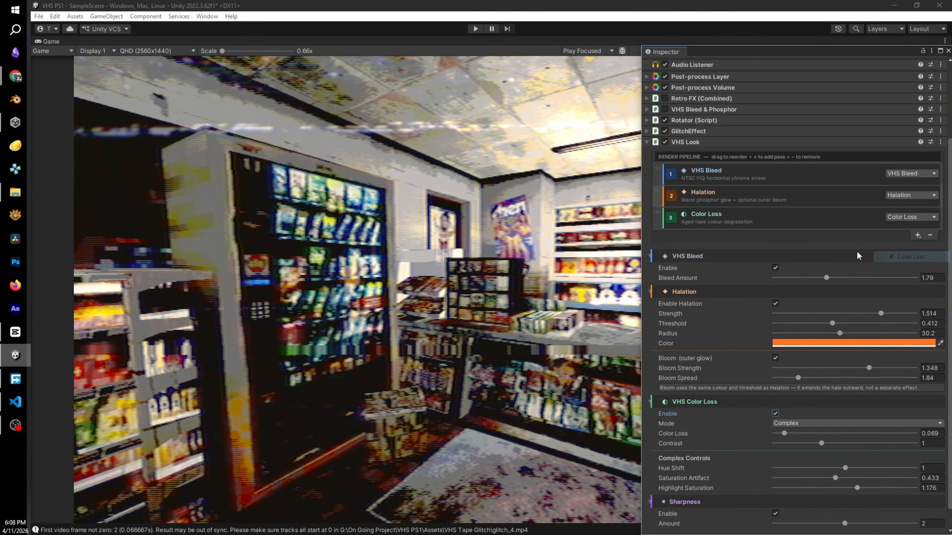
Step: Raise the floating Inspector window and switch the VHS Color Loss mode to Simple after comparing it with Complex
left_click_drag(704, 60, 726, 12)
scroll(765, 432, "down", 2)
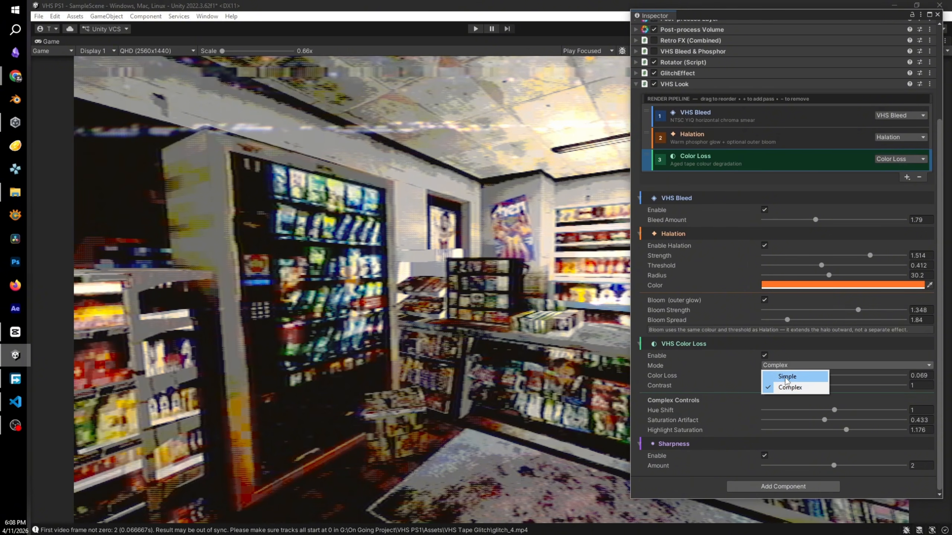
scroll(787, 374, "up", 4)
left_click(782, 408)
left_click(795, 431)
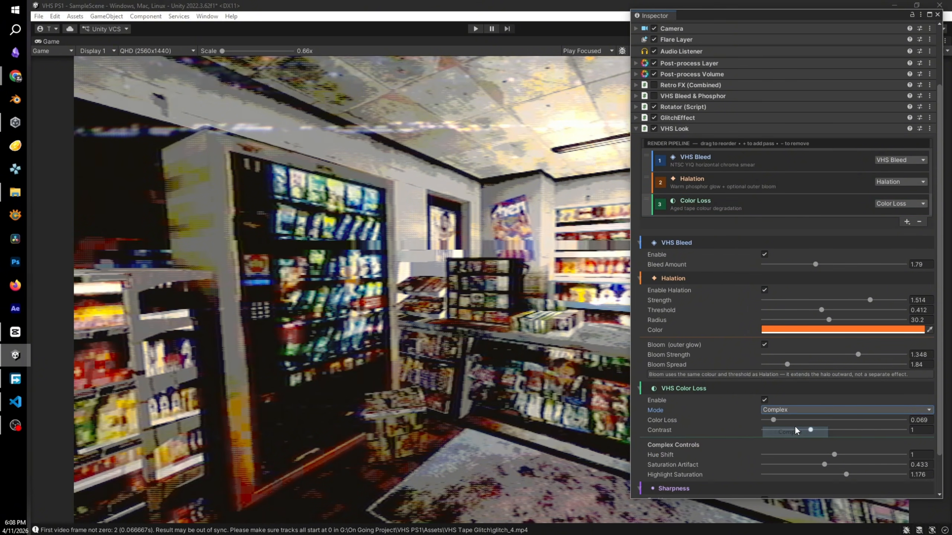
left_click(787, 424)
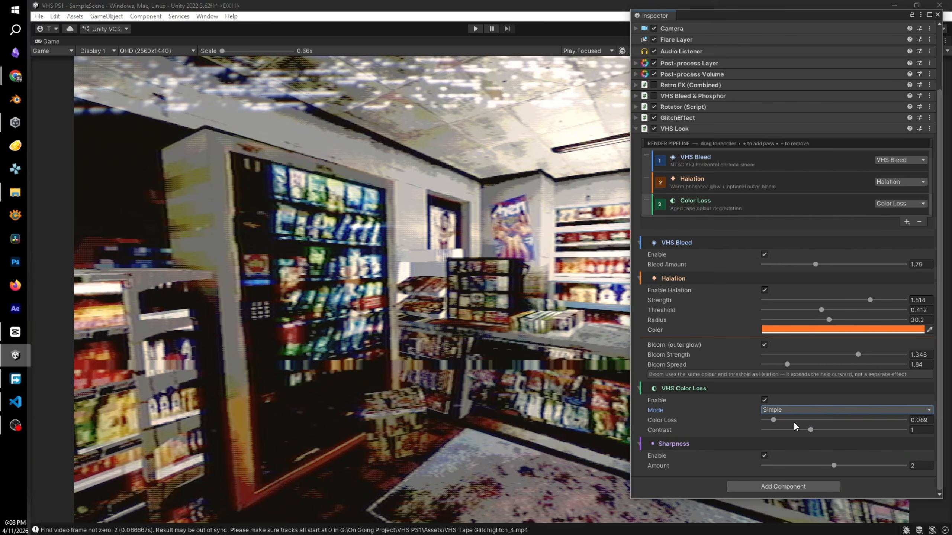
Step: Try a Color Loss value of 0.407 in Simple mode and undo it, and set Contrast to 1.054
left_click_drag(774, 419, 834, 430)
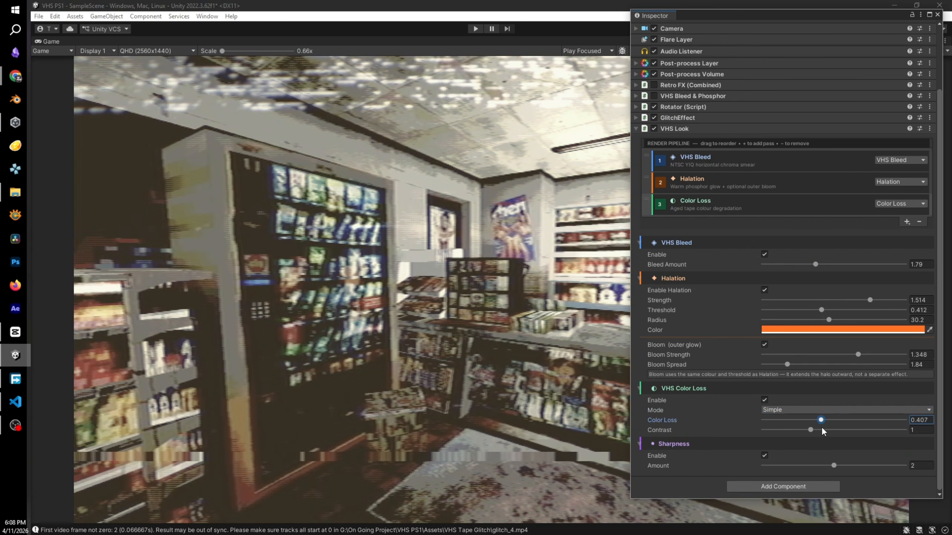
key("ctrl+z")
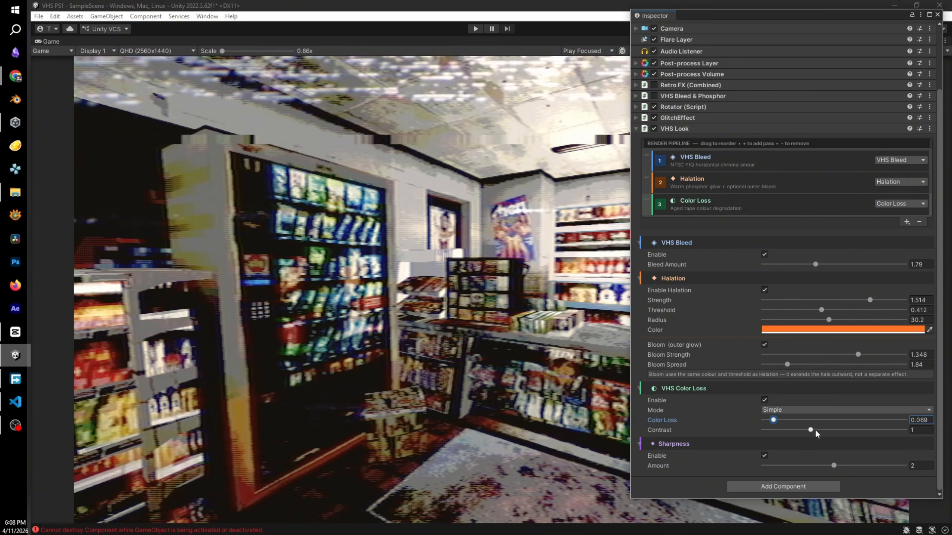
mouse_move(812, 430)
left_mouse_down()
mouse_move(845, 431)
mouse_move(790, 432)
mouse_move(815, 430)
left_mouse_up()
key("ctrl+z")
Step: Switch the VHS Color Loss mode to Complex and try a Hue Shift of -1 before setting it to 1
left_click(802, 410)
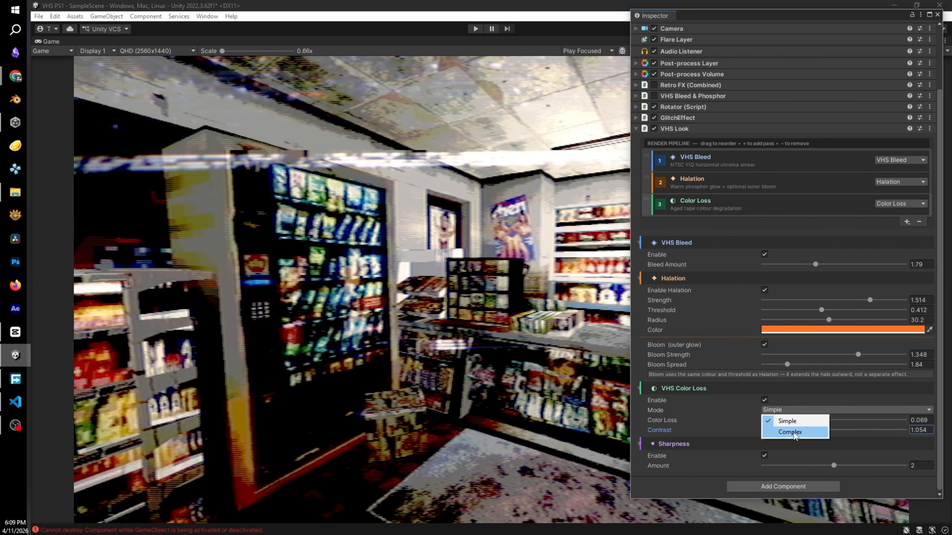
left_click(793, 434)
scroll(715, 431, "down", 1)
scroll(717, 432, "down", 1)
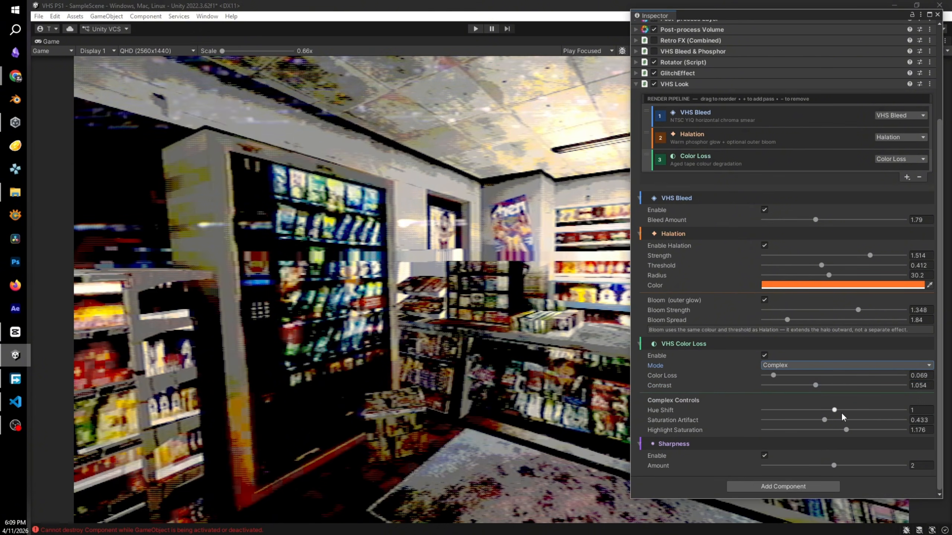
mouse_move(841, 411)
left_mouse_down()
mouse_move(865, 410)
mouse_move(816, 413)
mouse_move(833, 418)
left_mouse_up()
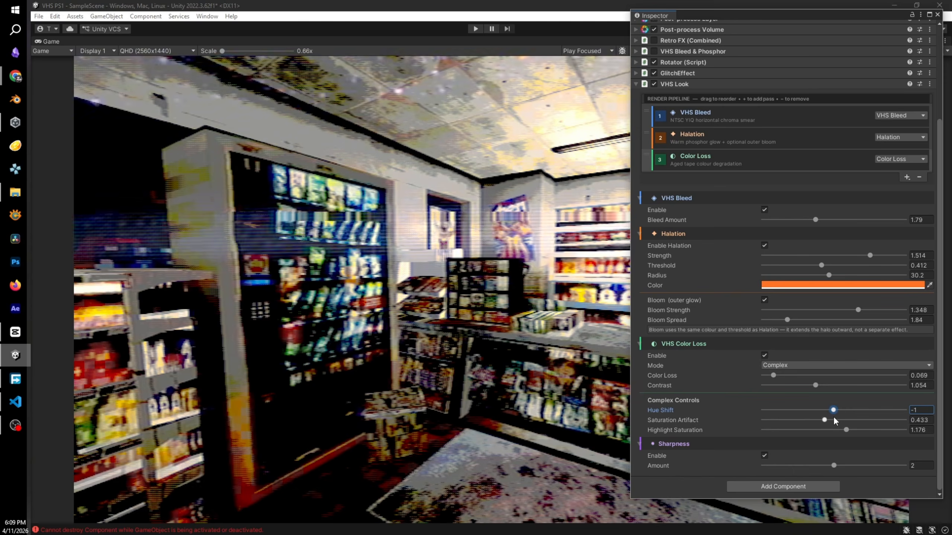
left_click(921, 411)
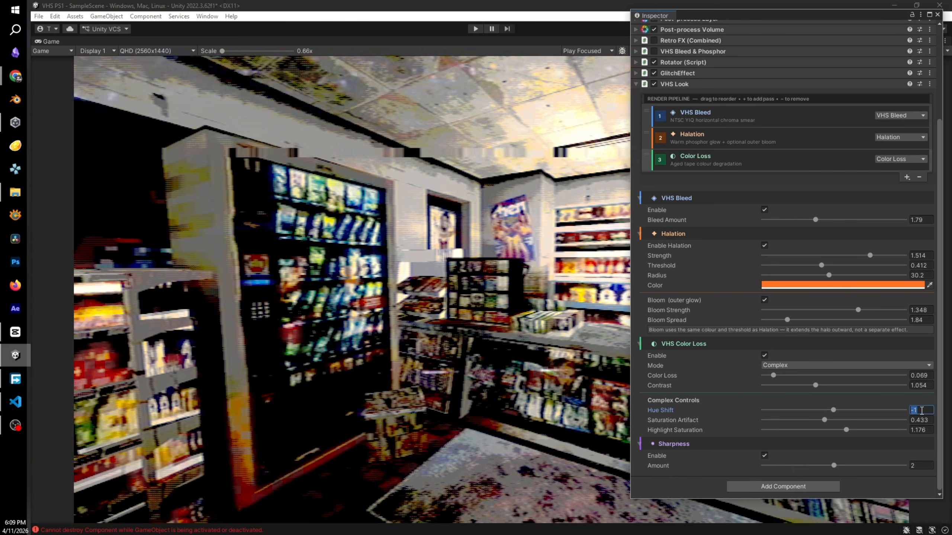
type("1")
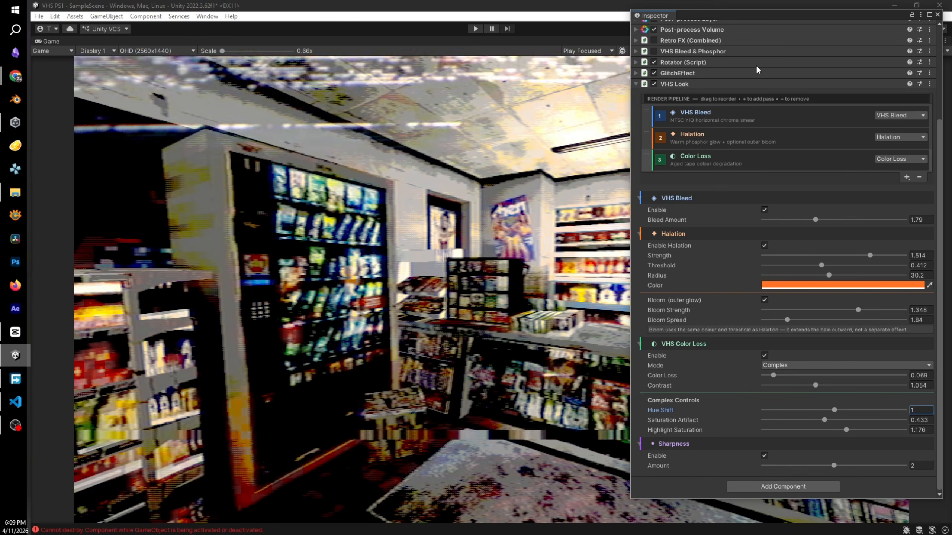
Step: Move the floating Inspector over the vending machine to uncover the store counter, and raise Saturation Artifact to 0.894
left_click_drag(736, 18, 223, 63)
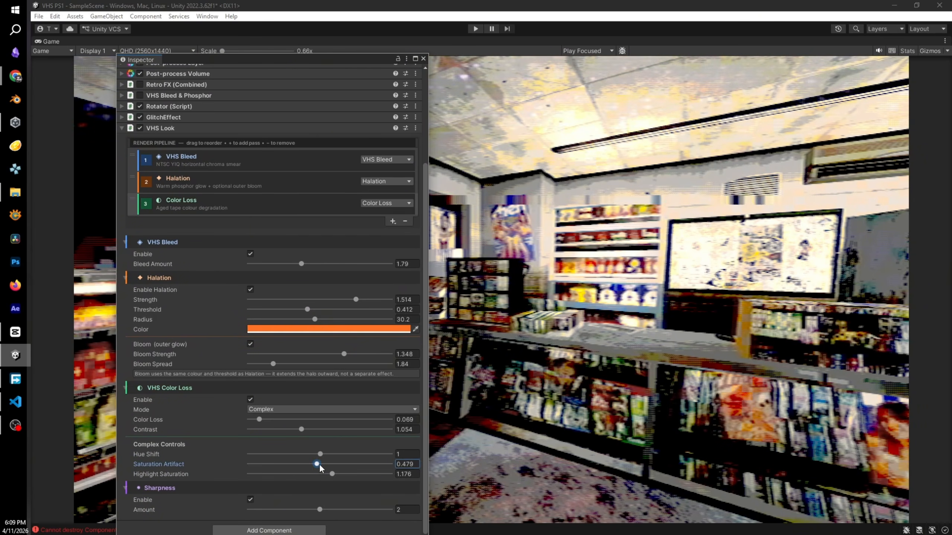
left_click_drag(319, 464, 562, 271)
mouse_move(391, 466)
left_mouse_down()
mouse_move(192, 458)
mouse_move(375, 464)
left_mouse_up()
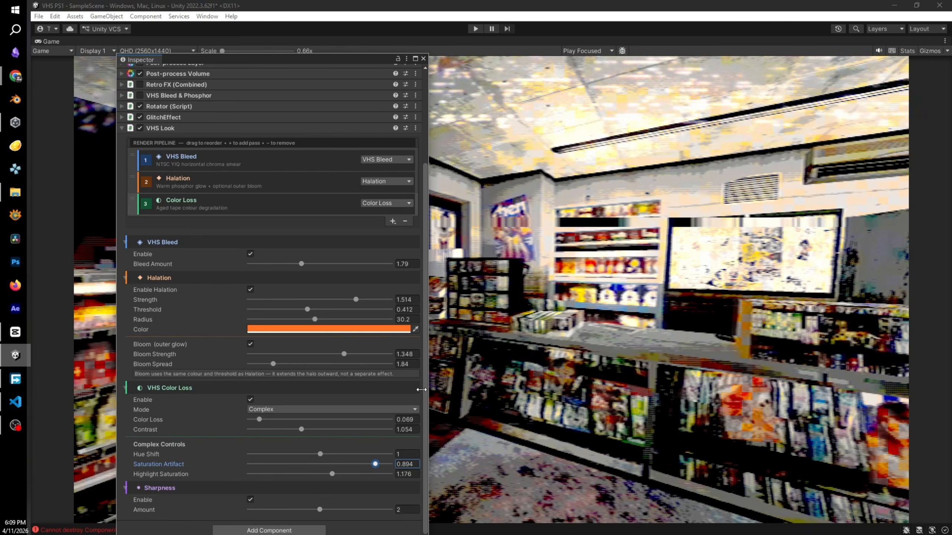
Step: Preview the look in Play mode with the rotating camera, try a Saturation Artifact of 0.447, and stop playback
left_click(475, 30)
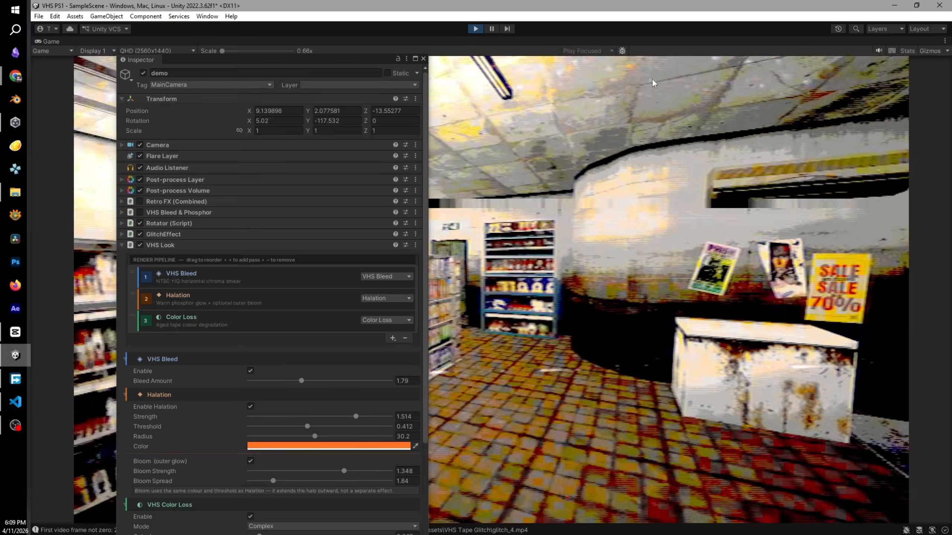
scroll(228, 501, "down", 1)
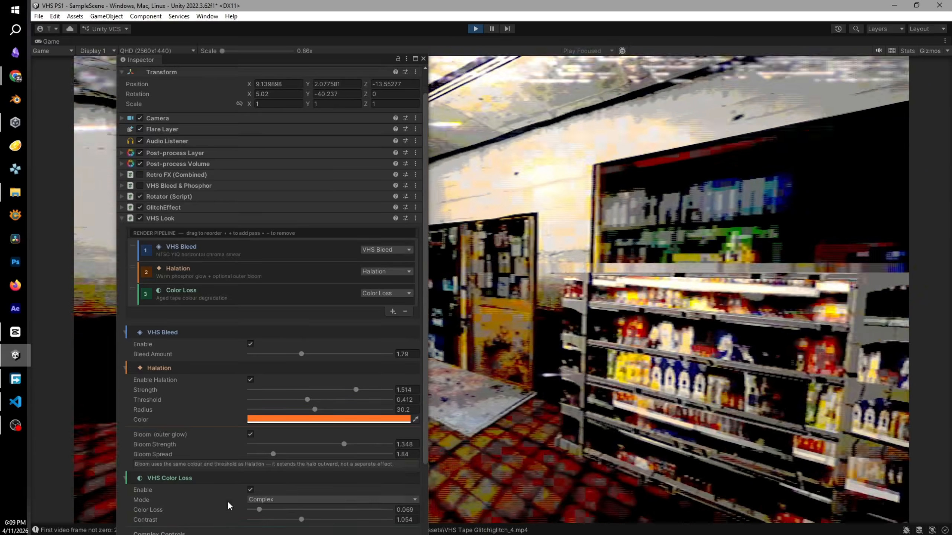
scroll(228, 501, "down", 2)
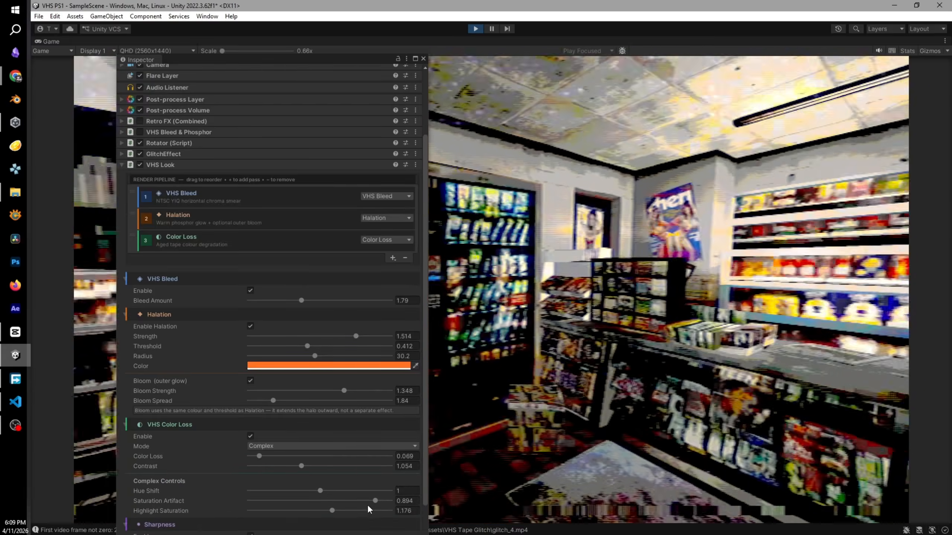
left_click_drag(374, 500, 312, 500)
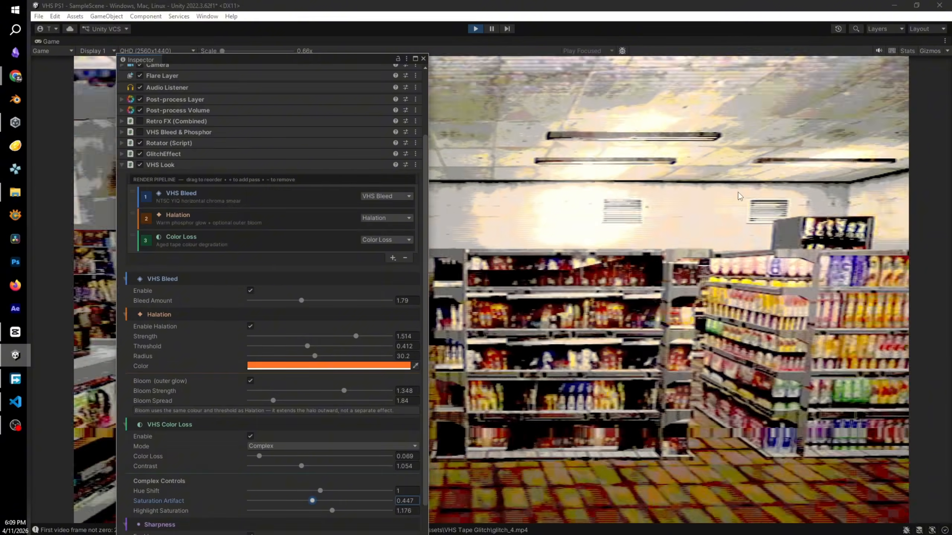
left_click(475, 29)
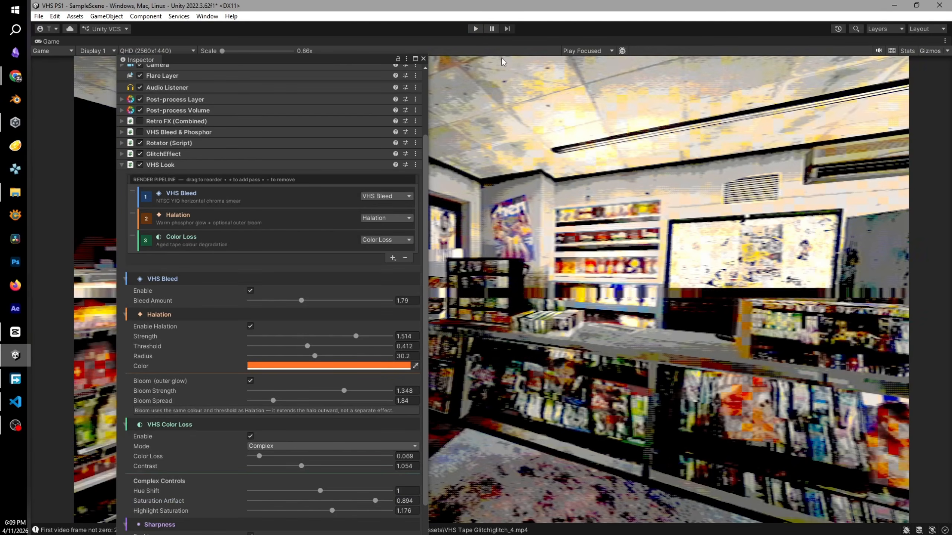
Step: Set Saturation Artifact to 0.549 and Highlight Saturation to 0.415, trying 0 for the highlights first
scroll(311, 494, "down", 2)
left_click_drag(375, 465, 168, 465)
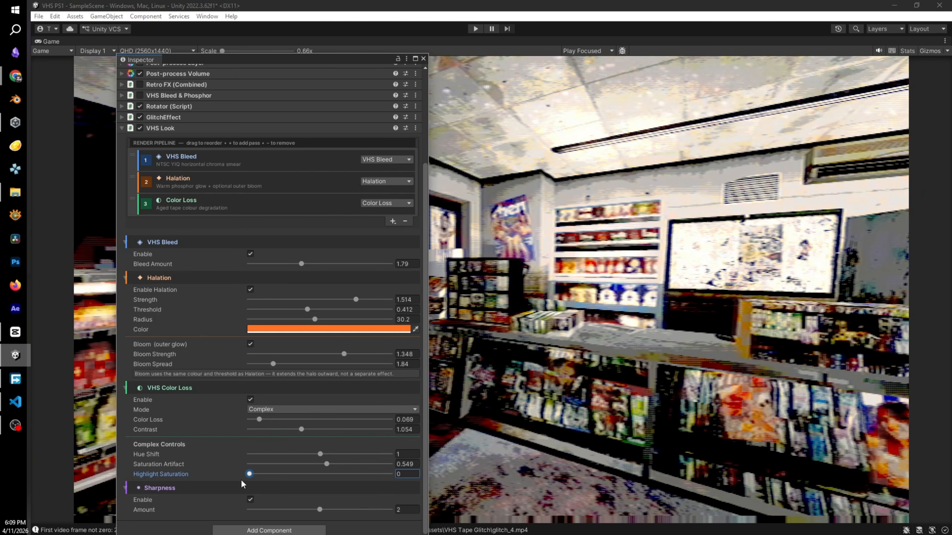
left_click_drag(312, 487, 280, 480)
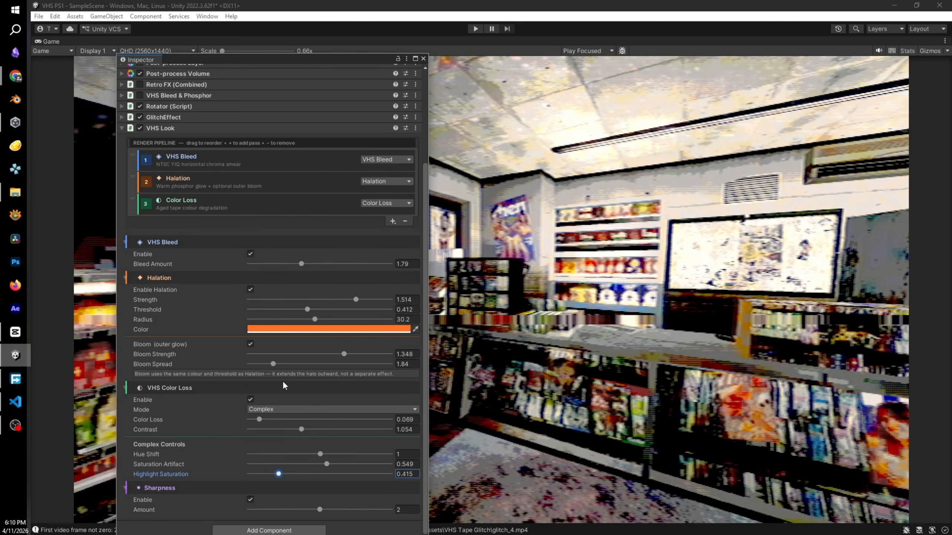
Step: Switch VHS Color Loss and Bloom (outer glow) off and back on to compare the look
left_click(251, 400)
left_click(250, 418)
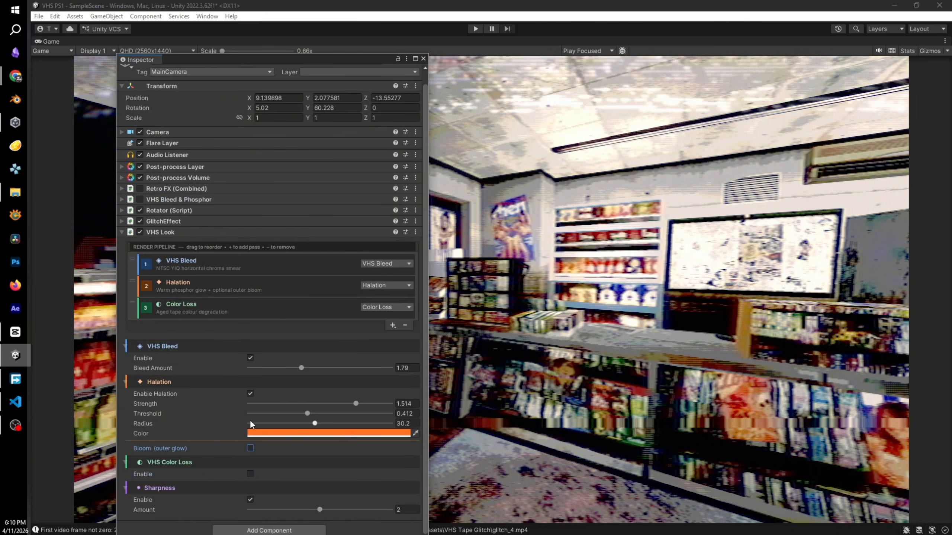
left_click(251, 448)
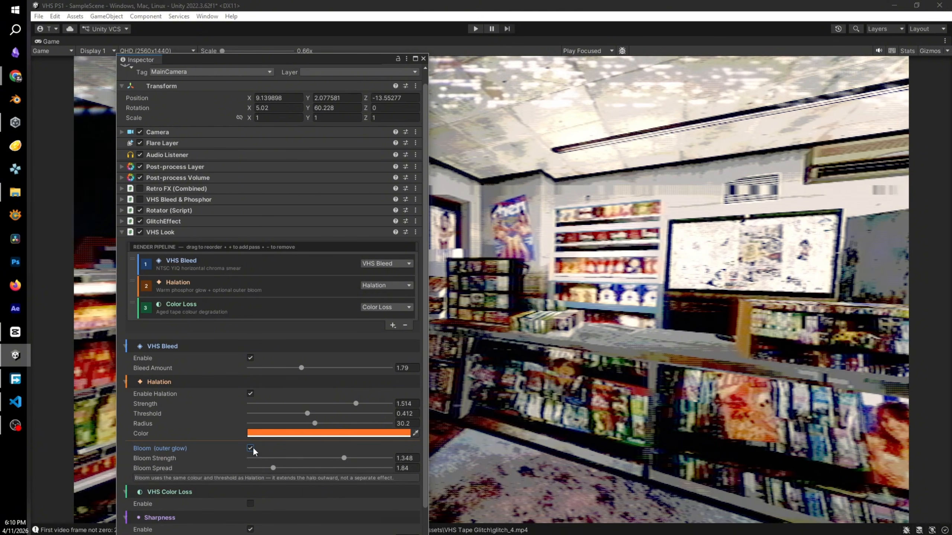
scroll(259, 452, "down", 2)
left_click(250, 474)
scroll(210, 486, "down", 5)
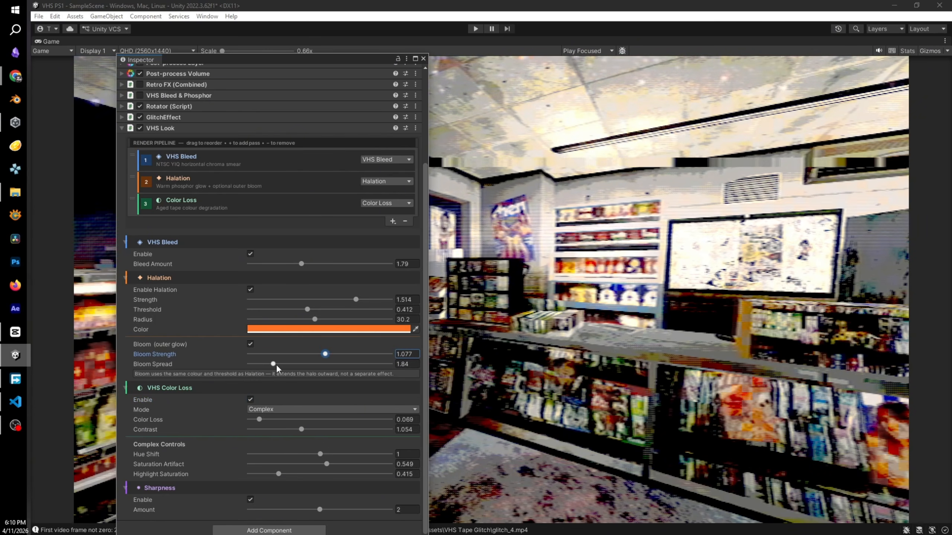
Step: Set the halation's Bloom Strength to 0.831 and Bloom Spread to 1.74, and compare the look with Bloom toggled
left_click_drag(274, 364, 333, 355)
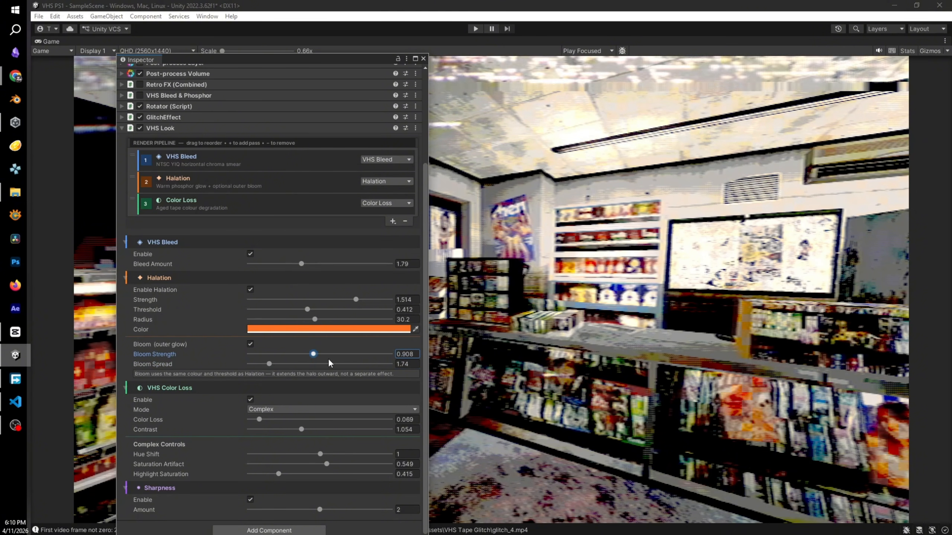
left_click_drag(287, 365, 309, 362)
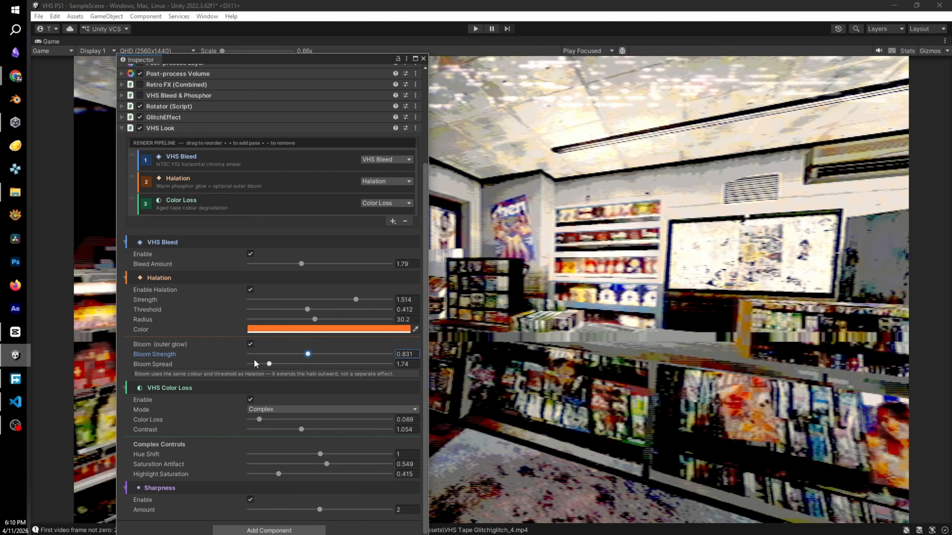
scroll(251, 352, "up", 1)
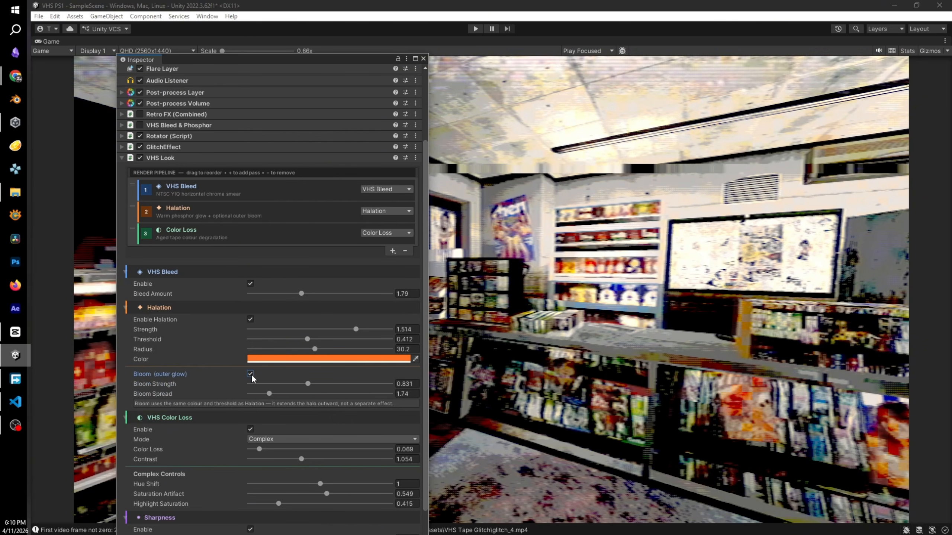
scroll(300, 432, "down", 1)
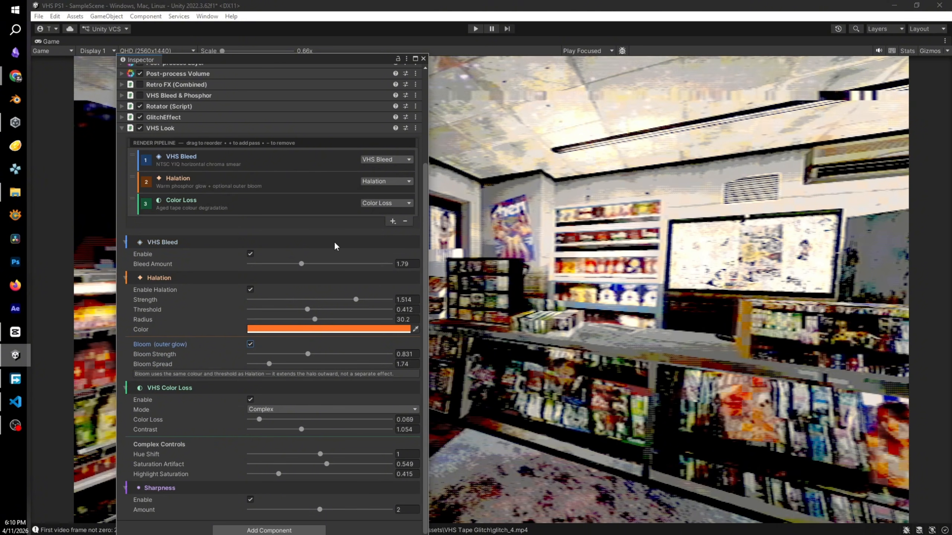
Step: Add a Sharpness pass to the VHS Look render pipeline and place it between Halation and Color Loss
left_click(392, 221)
left_click(425, 254)
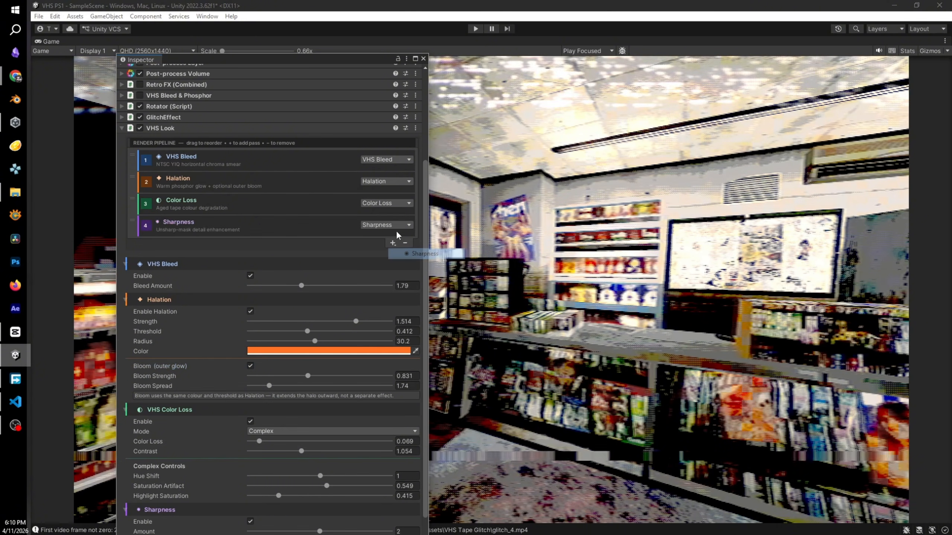
left_click_drag(142, 224, 142, 209)
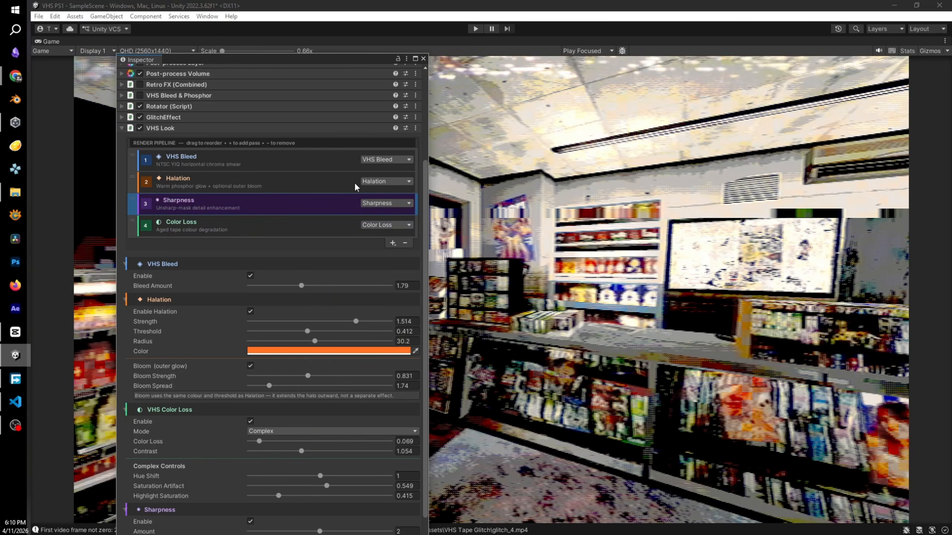
Step: Set the Sharpness Amount to 2.89, trying the maximum of 4 first
scroll(273, 356, "down", 2)
left_click_drag(324, 514, 252, 510)
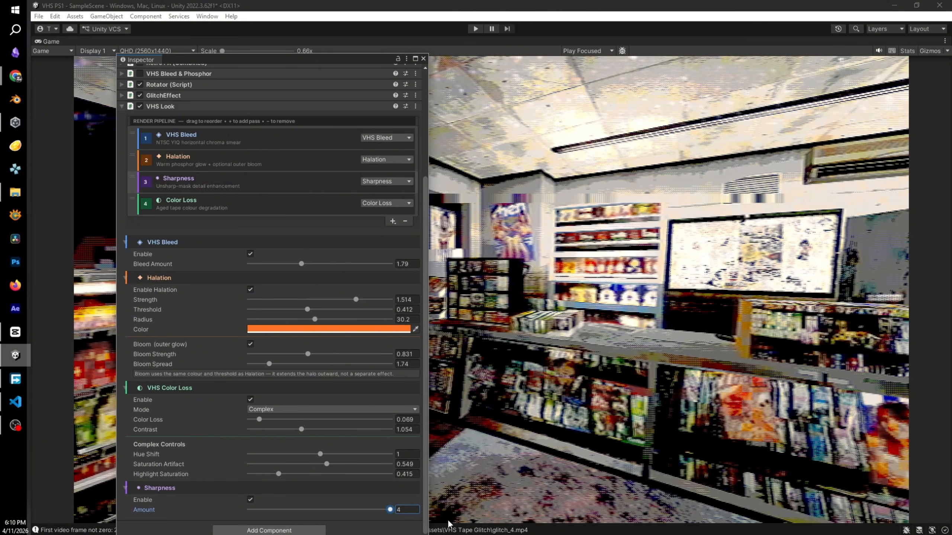
left_click_drag(299, 532, 350, 511)
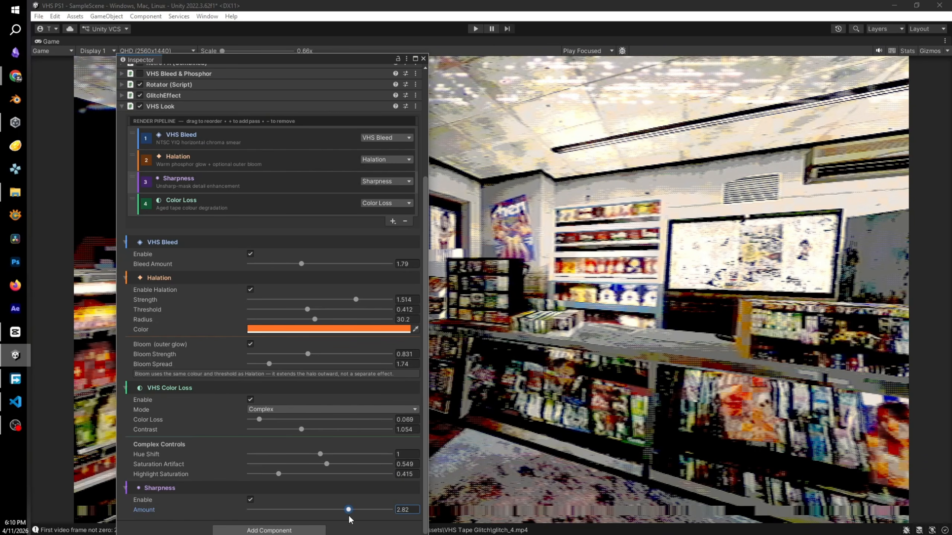
Step: Move the floating Inspector off the vending machine, try the pipeline without the Sharpness pass, and undo the removal
left_click_drag(308, 60, 633, 120)
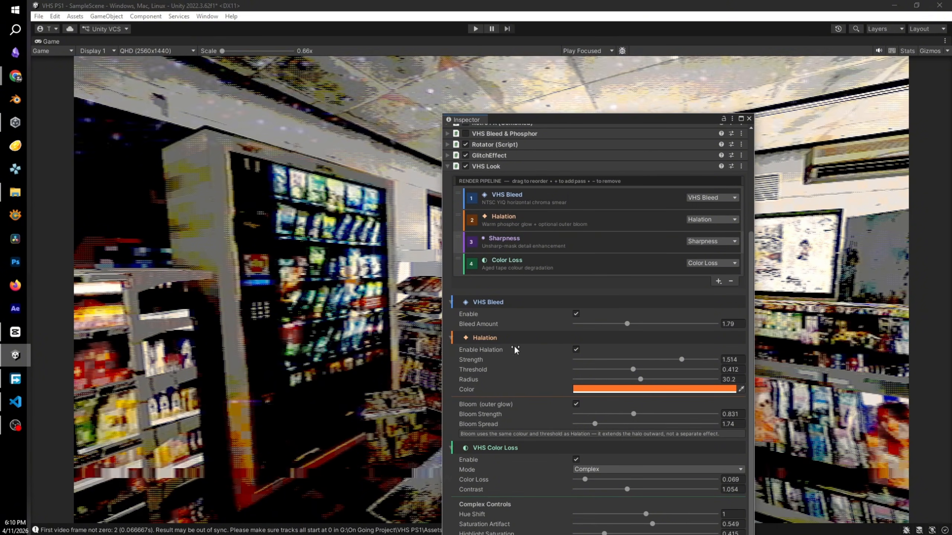
left_click(563, 247)
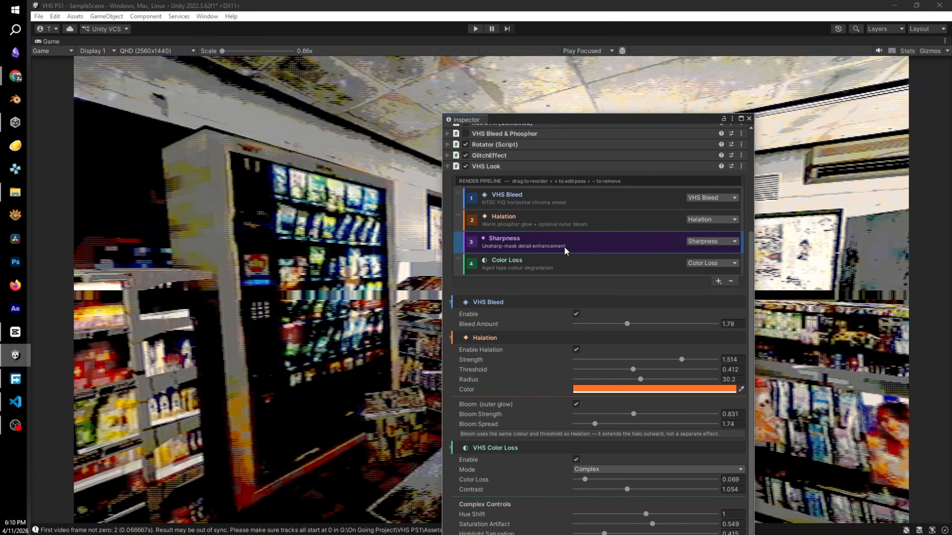
left_click(731, 280)
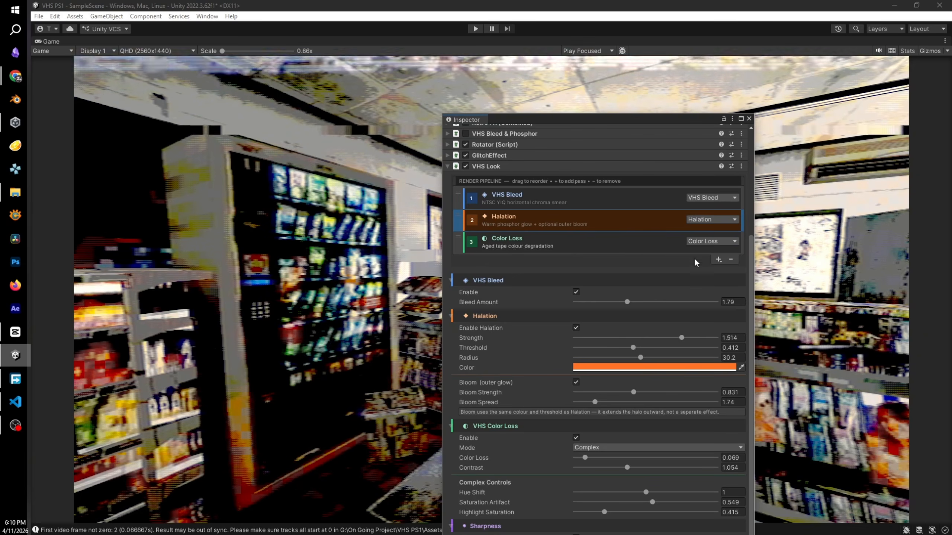
key("ctrl+z")
Step: Try the Sharpness pass after Color Loss with the Inspector moved further aside, and undo the reordering
left_click_drag(540, 249, 541, 272)
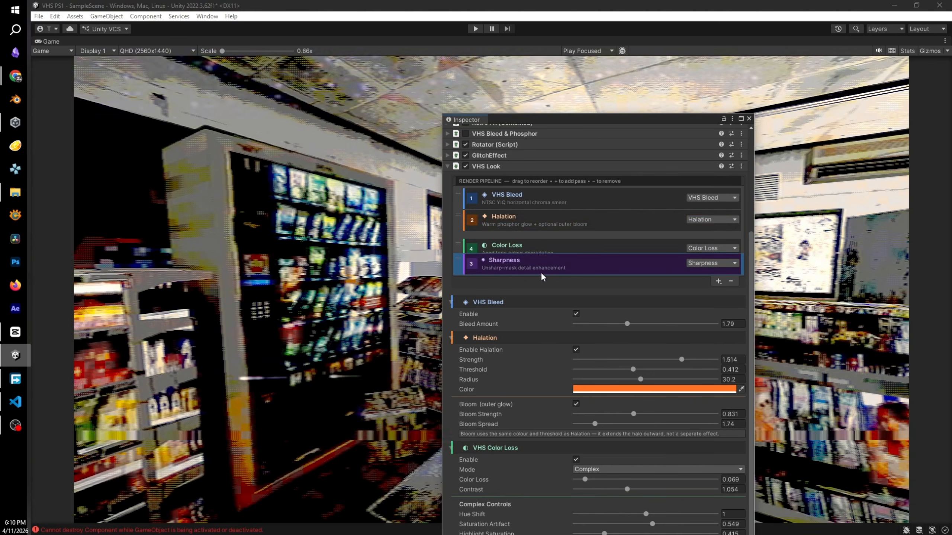
left_click_drag(581, 120, 720, 44)
key("ctrl+z")
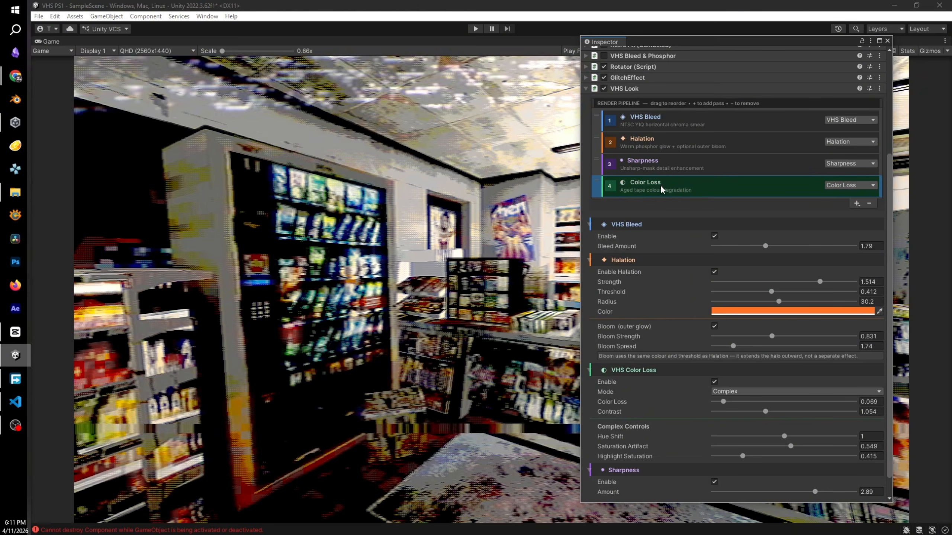
Step: Move the Halation pass to the end of the render pipeline and shift the Inspector to uncover the store shelves
left_click_drag(670, 145, 678, 195)
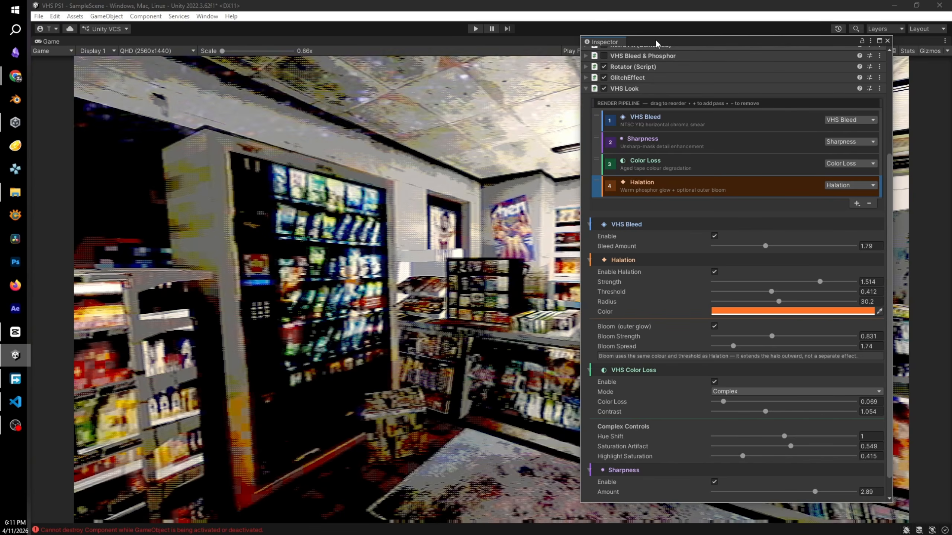
left_click_drag(644, 42, 685, 217)
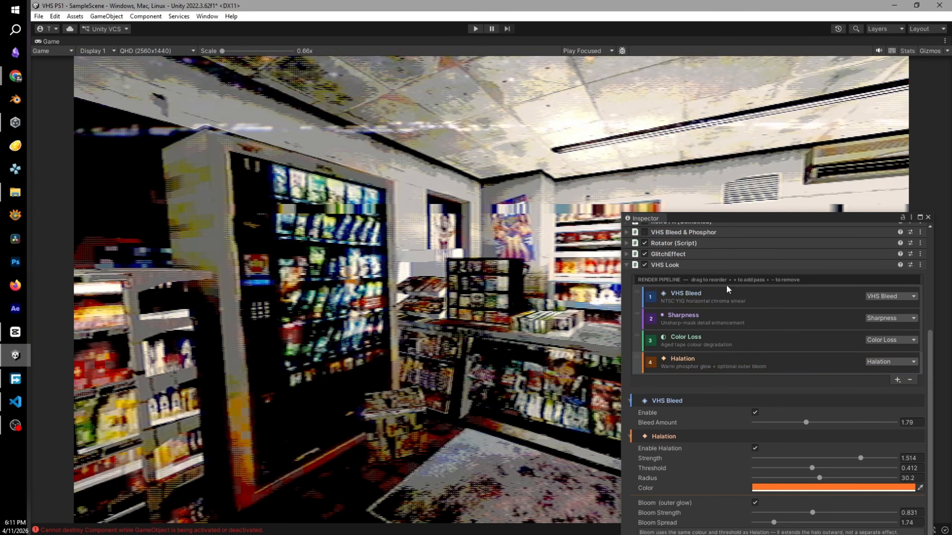
Step: Move the VHS Bleed pass to the end of the pipeline and place a second VHS Bleed pass at the start
left_click_drag(692, 295, 694, 360)
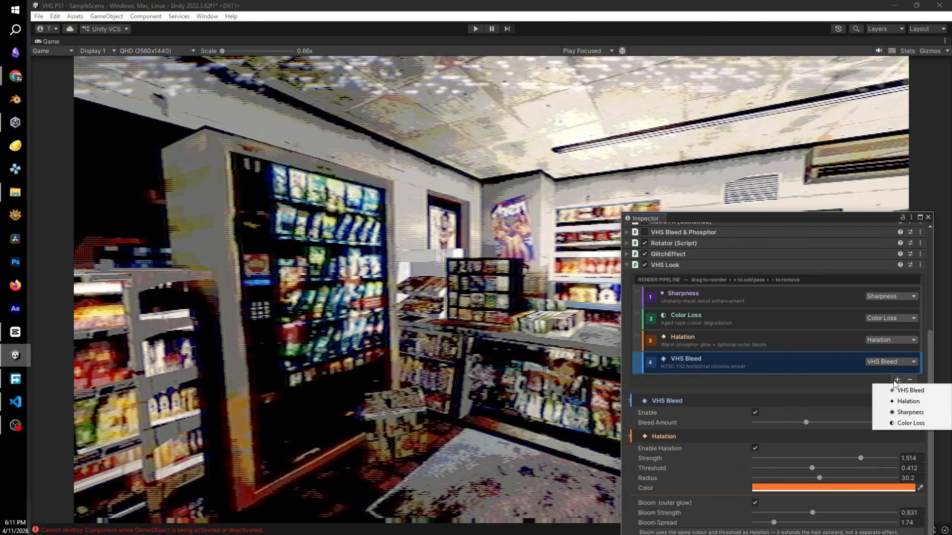
left_click(898, 391)
left_click_drag(766, 308, 737, 293)
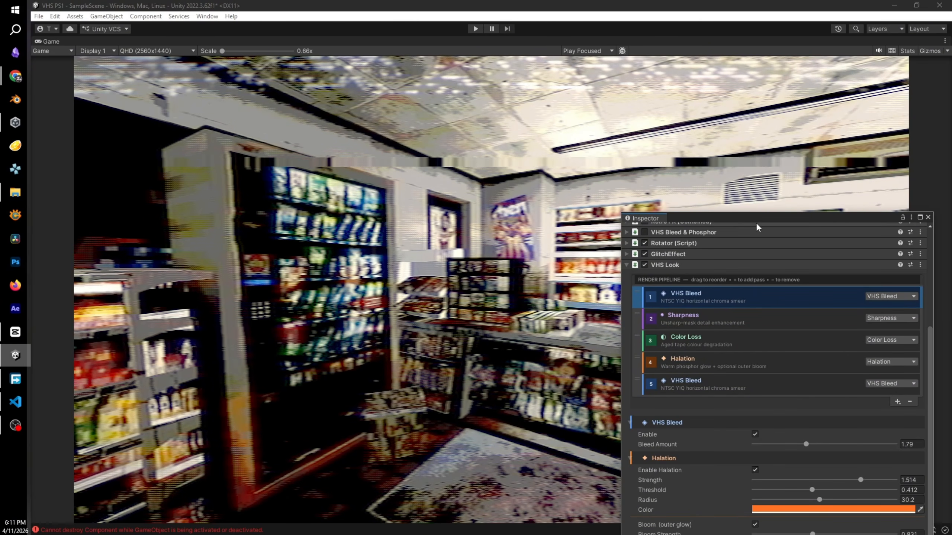
Step: Move the floating Inspector around to examine the five-pass VHS look across the Game view and review its settings
left_click_drag(740, 220, 658, 75)
scroll(610, 358, "down", 3)
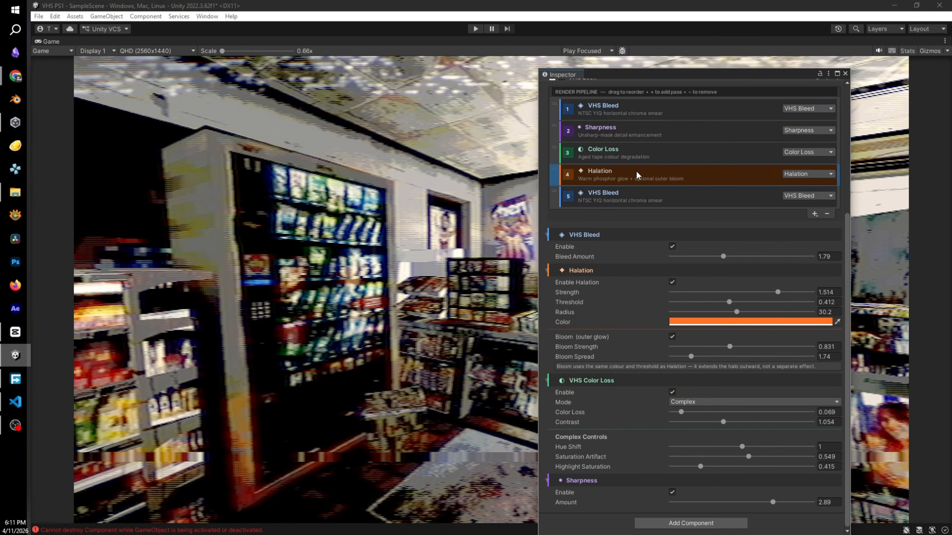
left_click_drag(641, 74, 751, 345)
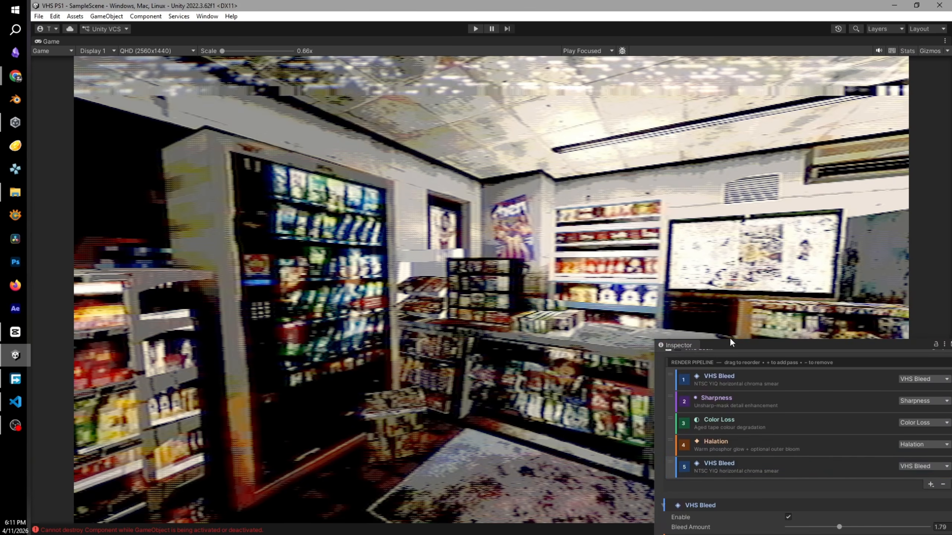
left_click_drag(745, 346, 627, 104)
scroll(655, 218, "up", 5)
scroll(655, 215, "down", 5)
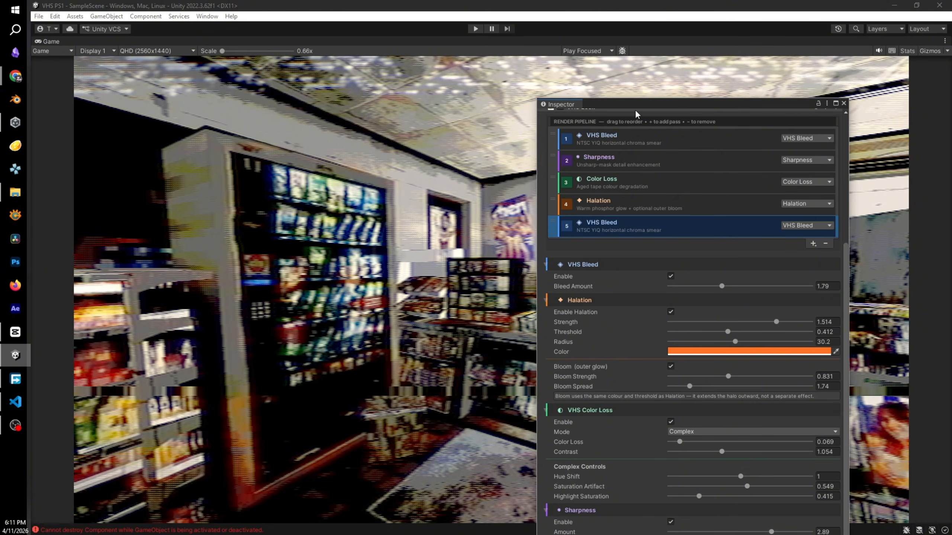
Step: Enable the Retro FX (Combined) component, trying VHS Bleed & Phosphor on top and disabling it again
left_click_drag(635, 110, 730, 65)
scroll(704, 220, "up", 5)
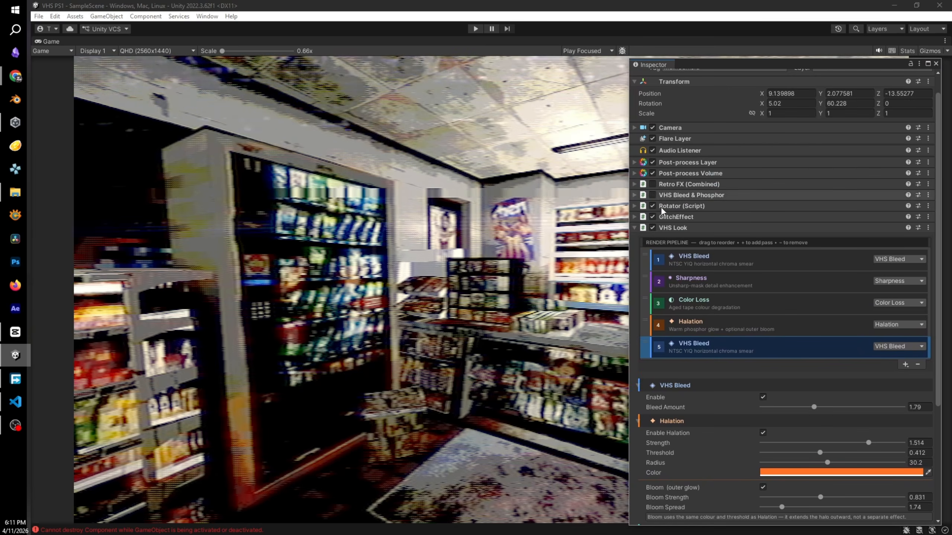
left_click(654, 184)
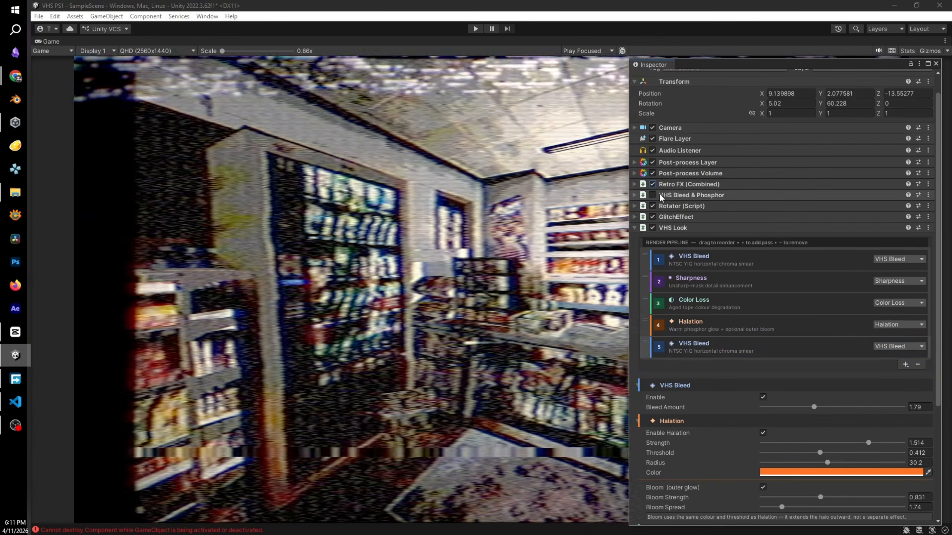
left_click(652, 194)
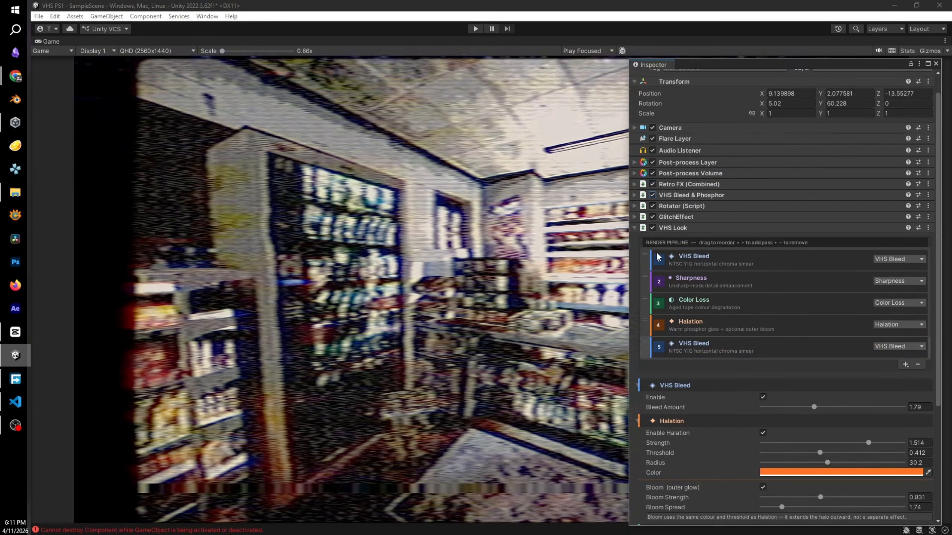
left_click(653, 195)
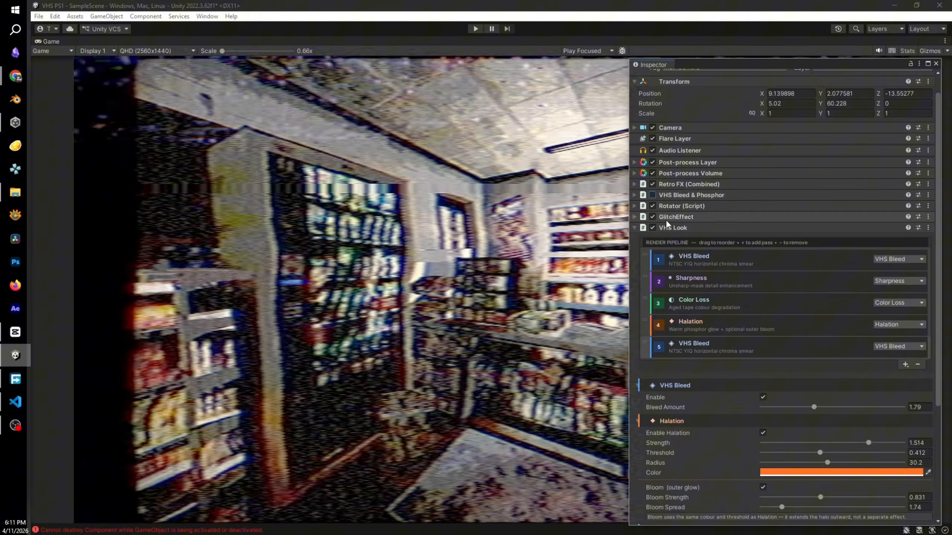
Step: Move the Inspector aside to uncover the Game view and preview the combined look in Play mode
left_click_drag(703, 66, 948, 246)
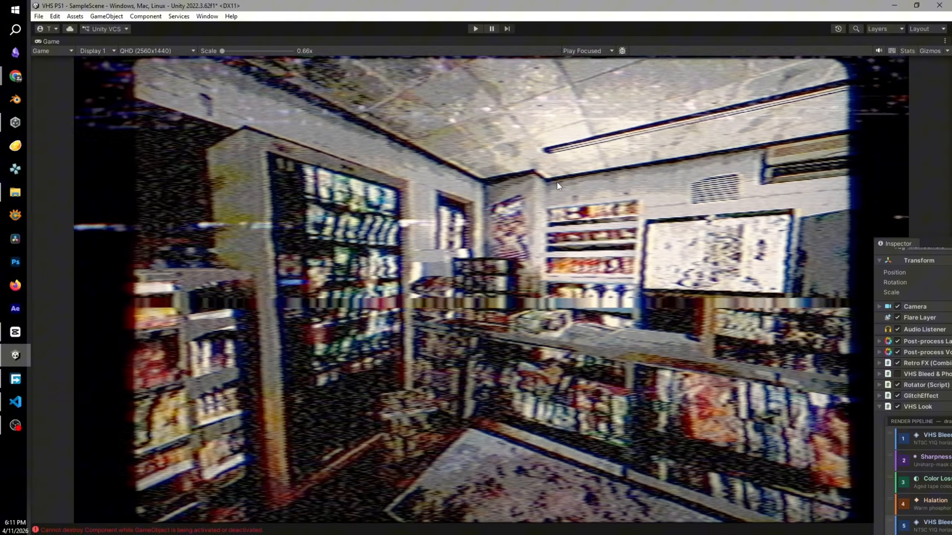
left_click(475, 30)
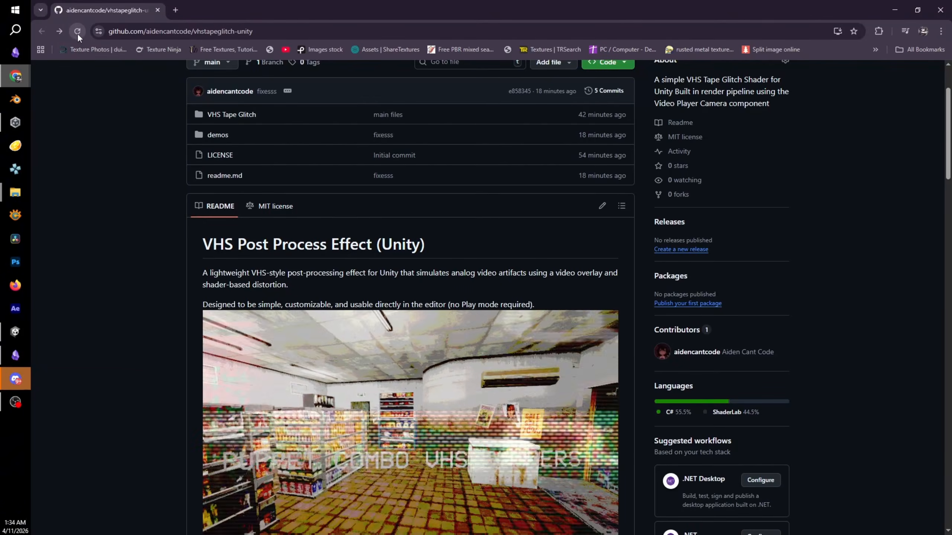
Step: Switch to the browser, reload the vhstapeglitch-unity GitHub repository page, and examine its README, demo previews, setup and parameter sections
left_click(77, 32)
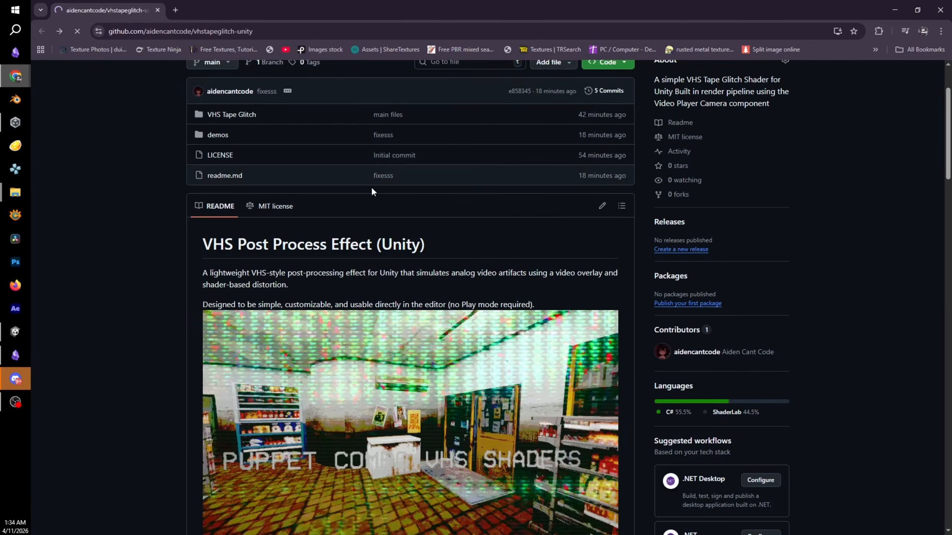
scroll(478, 216, "up", 2)
scroll(485, 222, "down", 10)
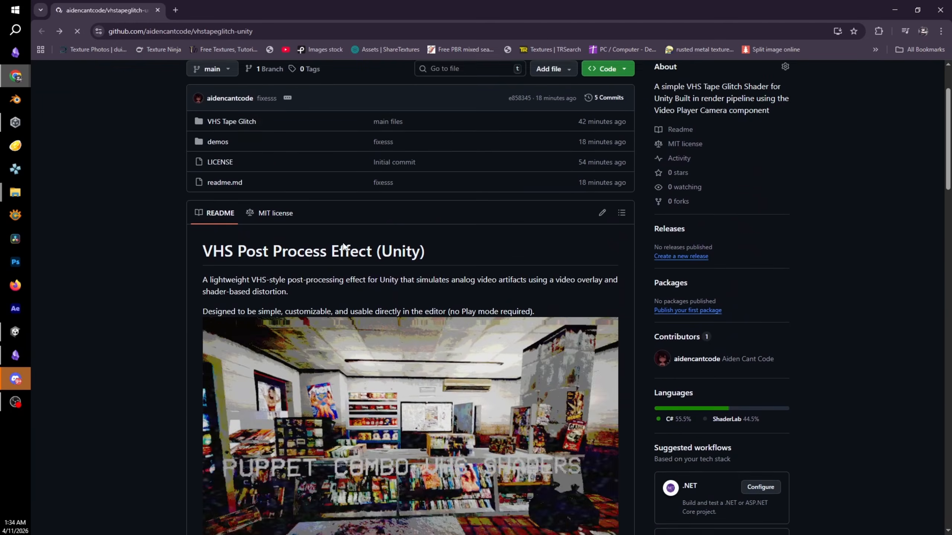
scroll(566, 245, "up", 10)
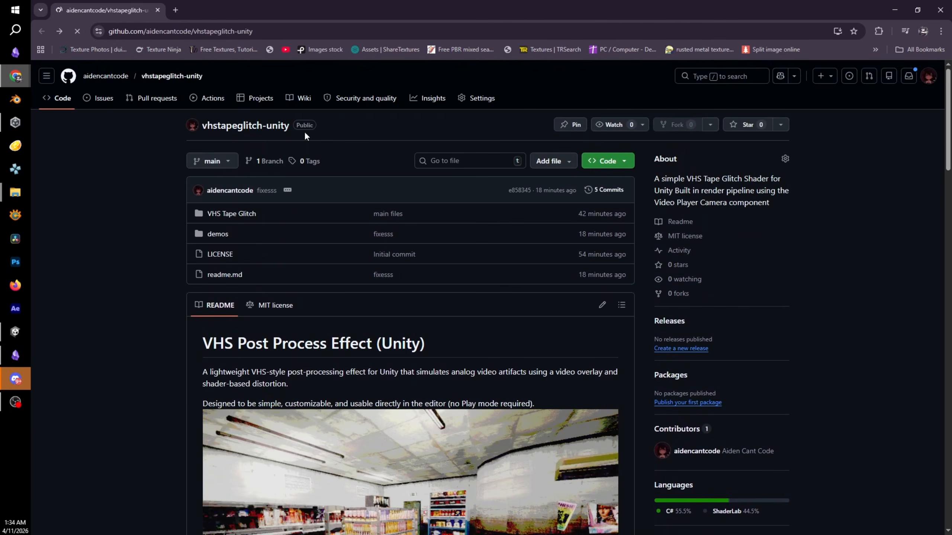
scroll(305, 134, "down", 13)
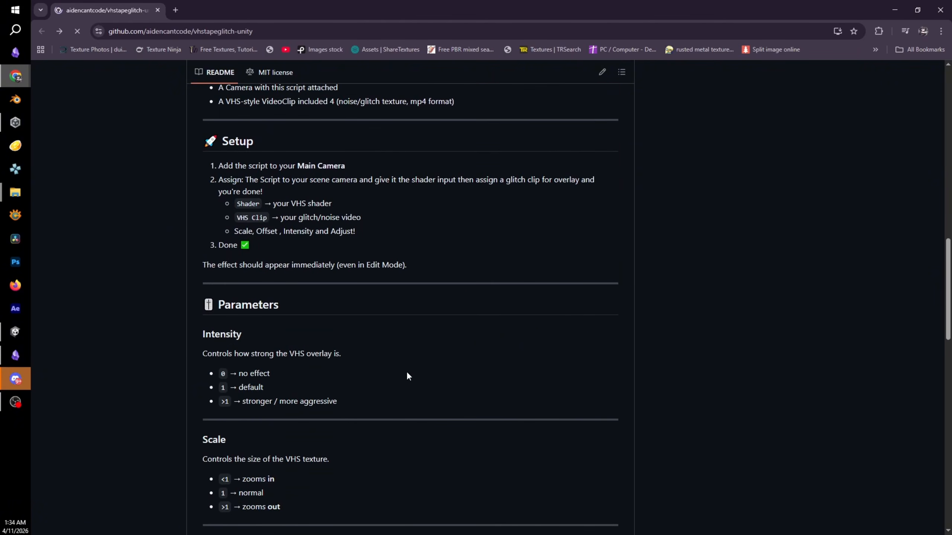
scroll(293, 371, "down", 4)
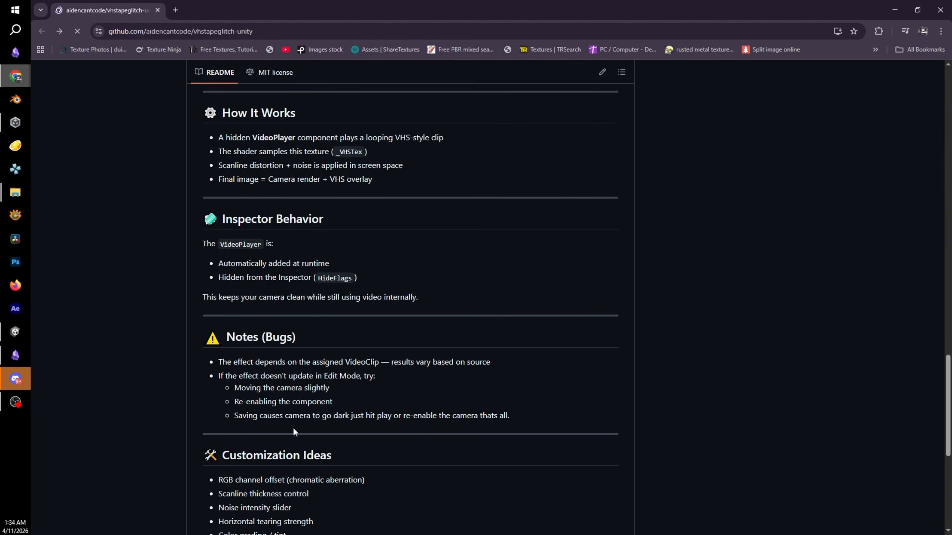
scroll(398, 417, "up", 1)
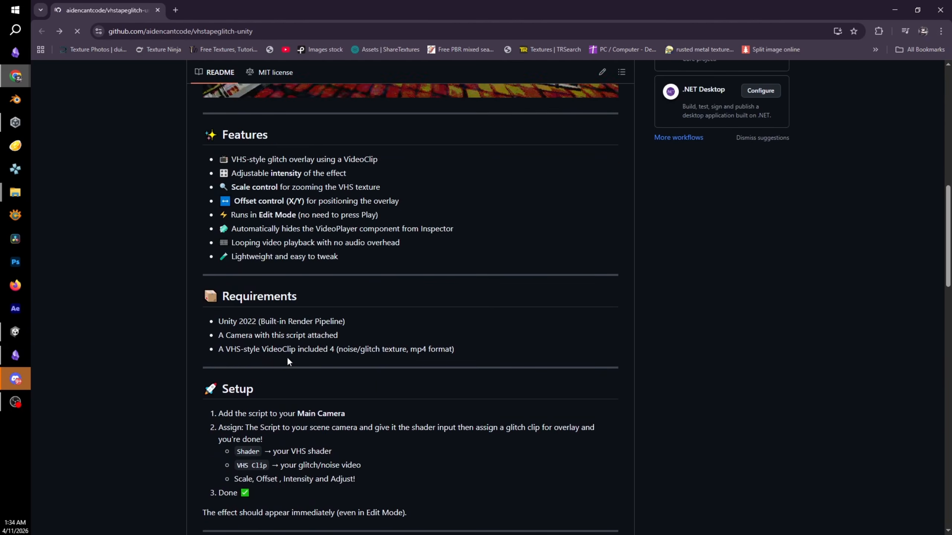
scroll(287, 358, "up", 13)
scroll(414, 375, "down", 8)
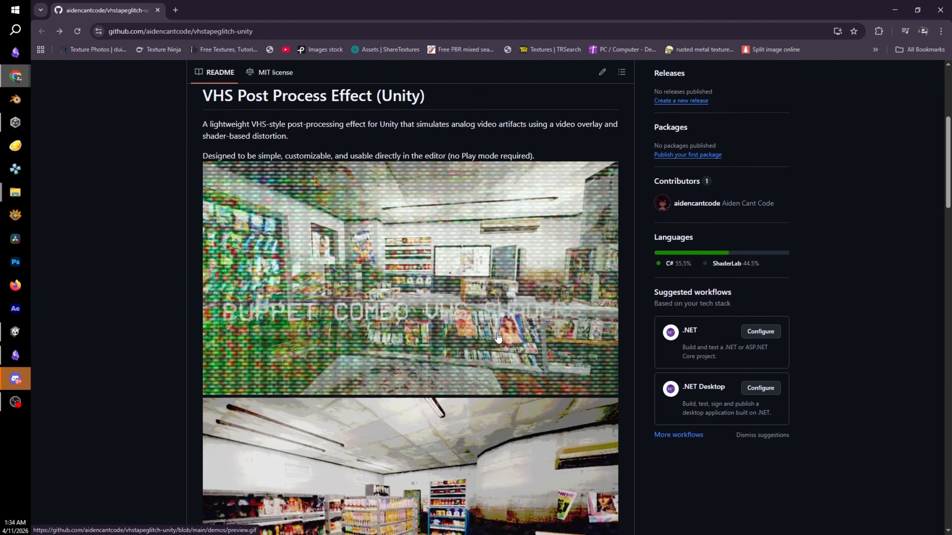
scroll(501, 412, "down", 4)
scroll(527, 355, "up", 12)
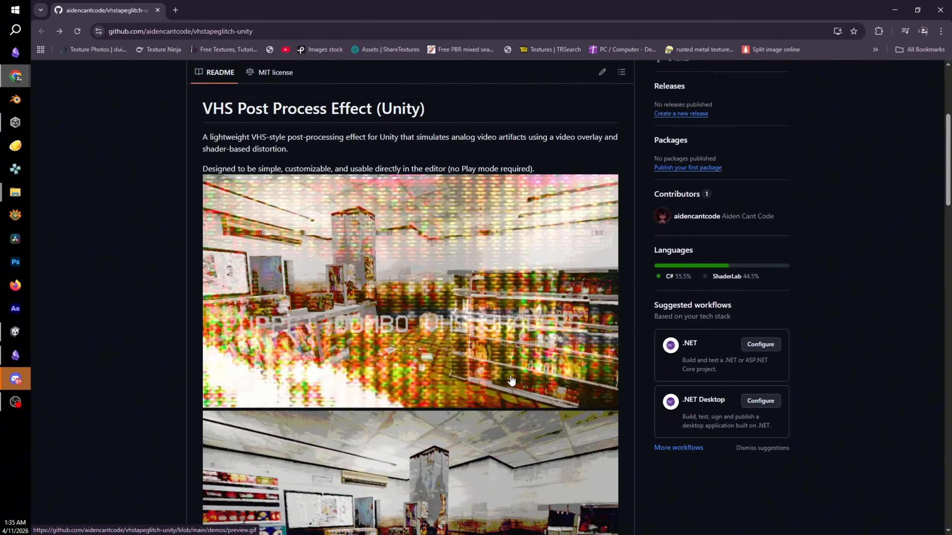